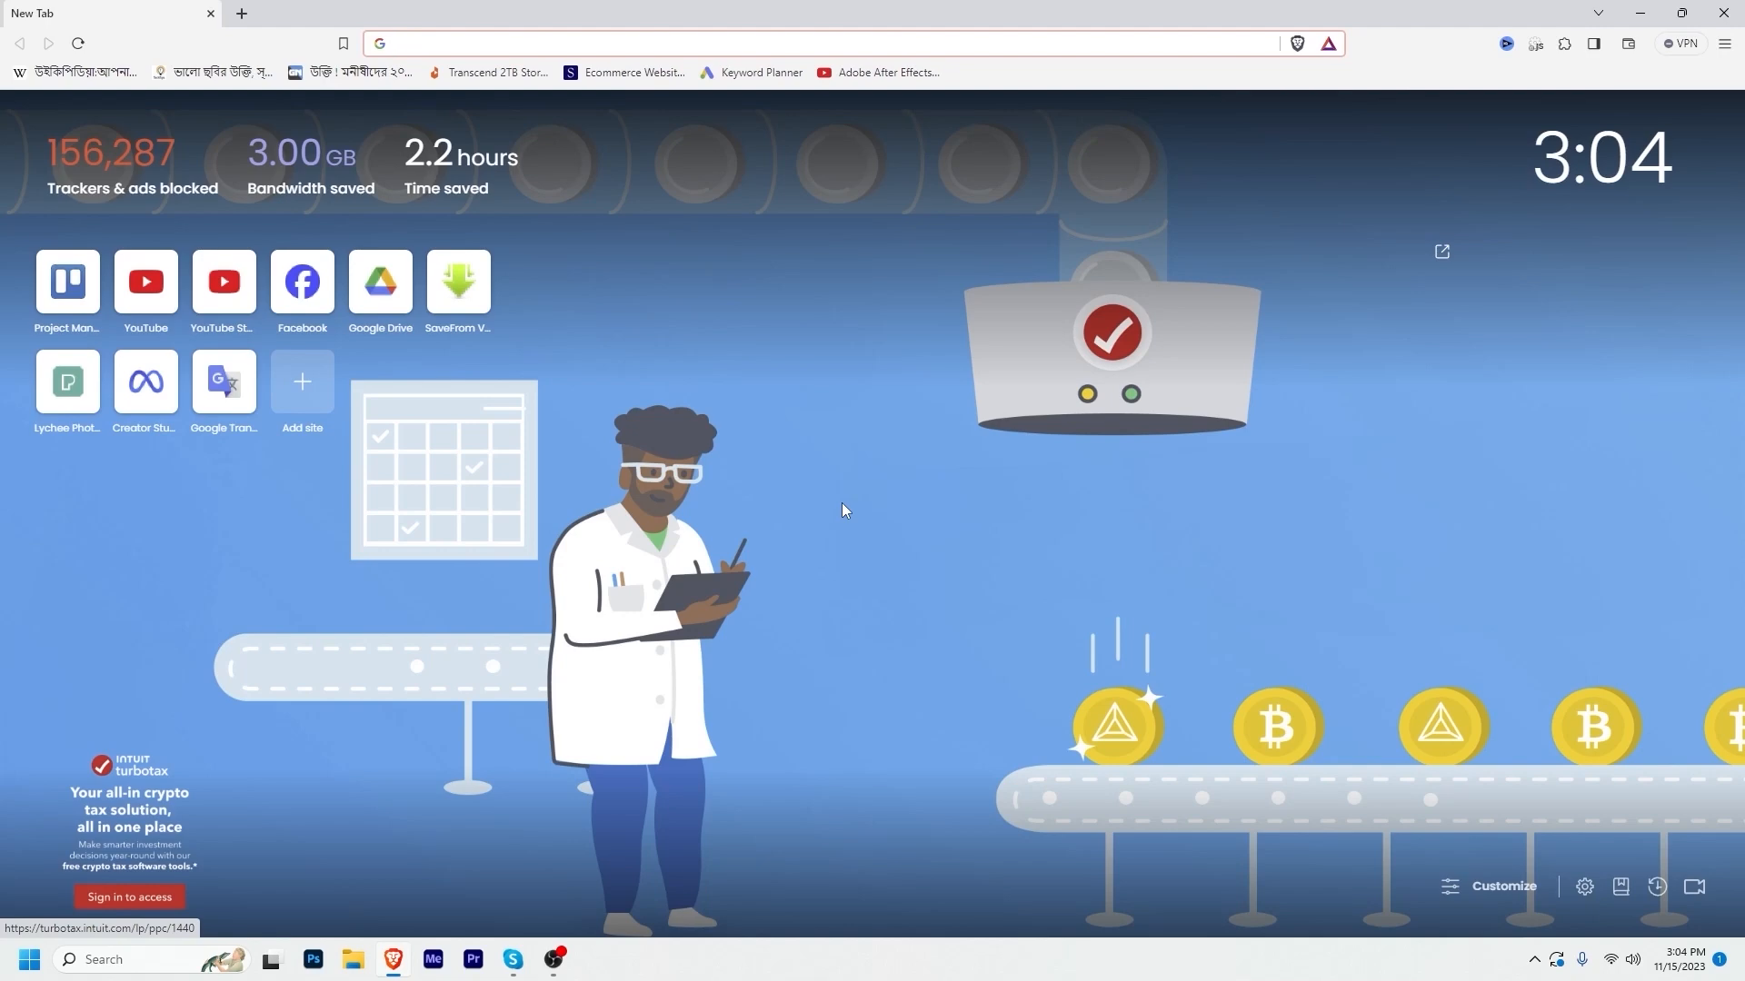
Step: Load namecheap.com and search whether woocommerce.life is available
text(namecheap.com)
key(Return)
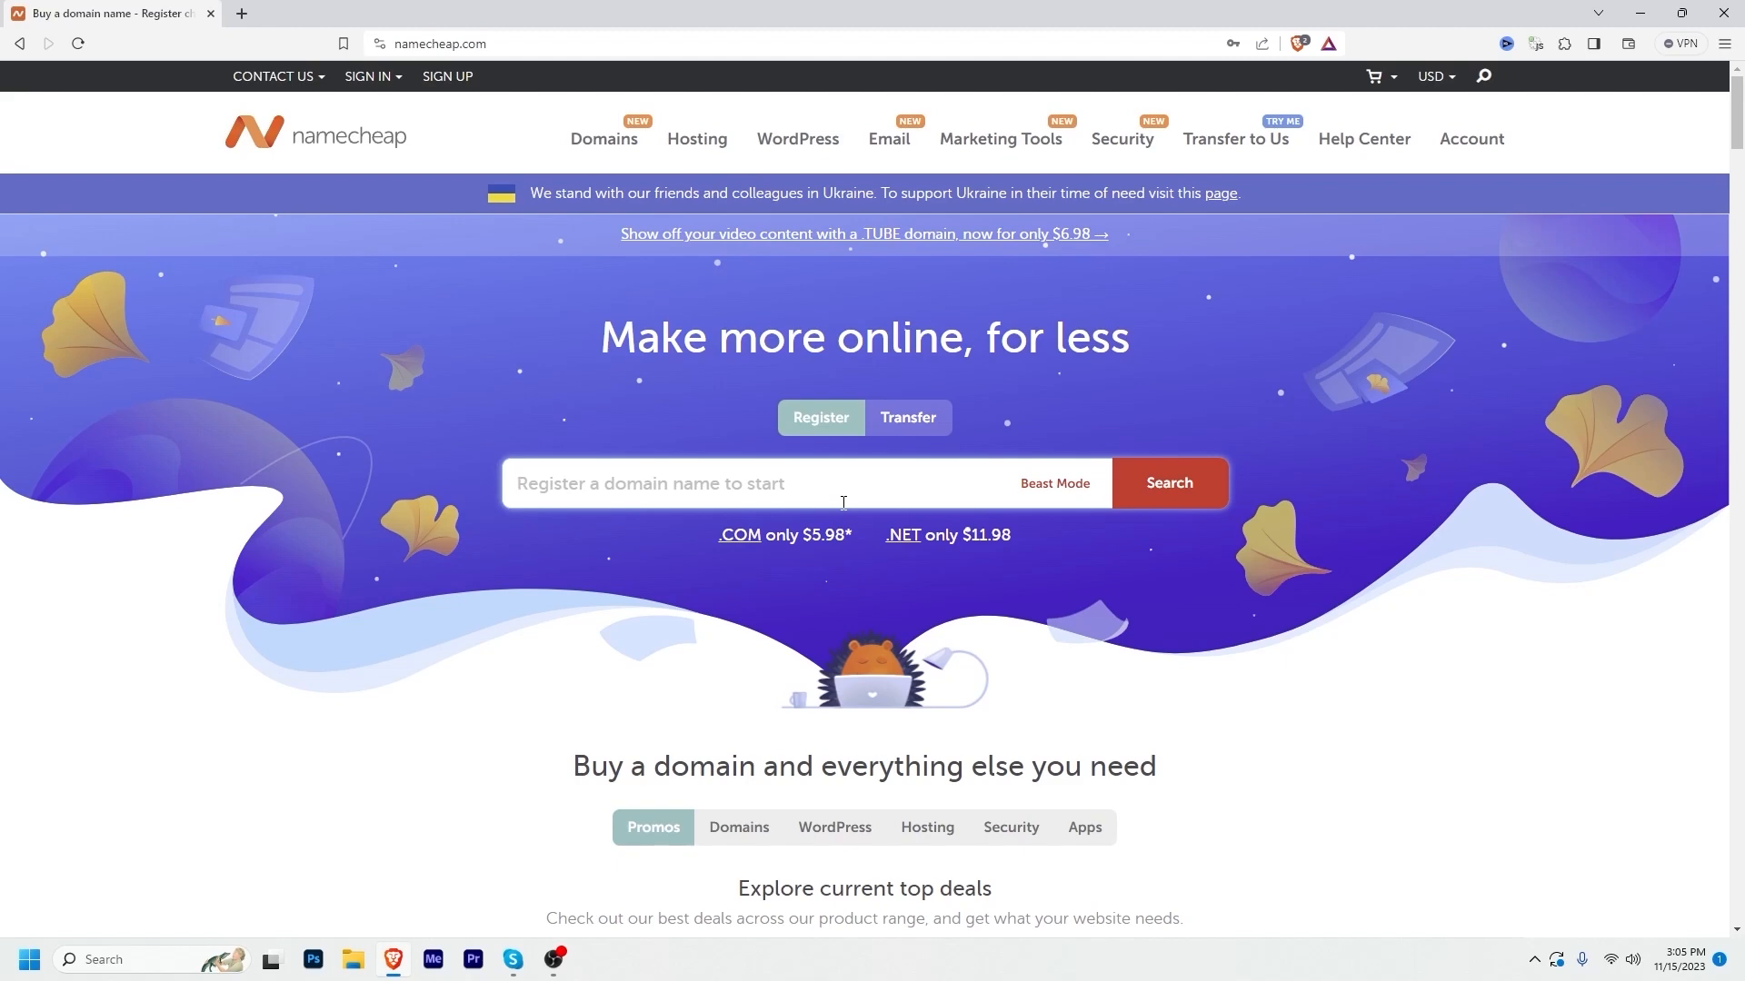
text(woocommerce.life)
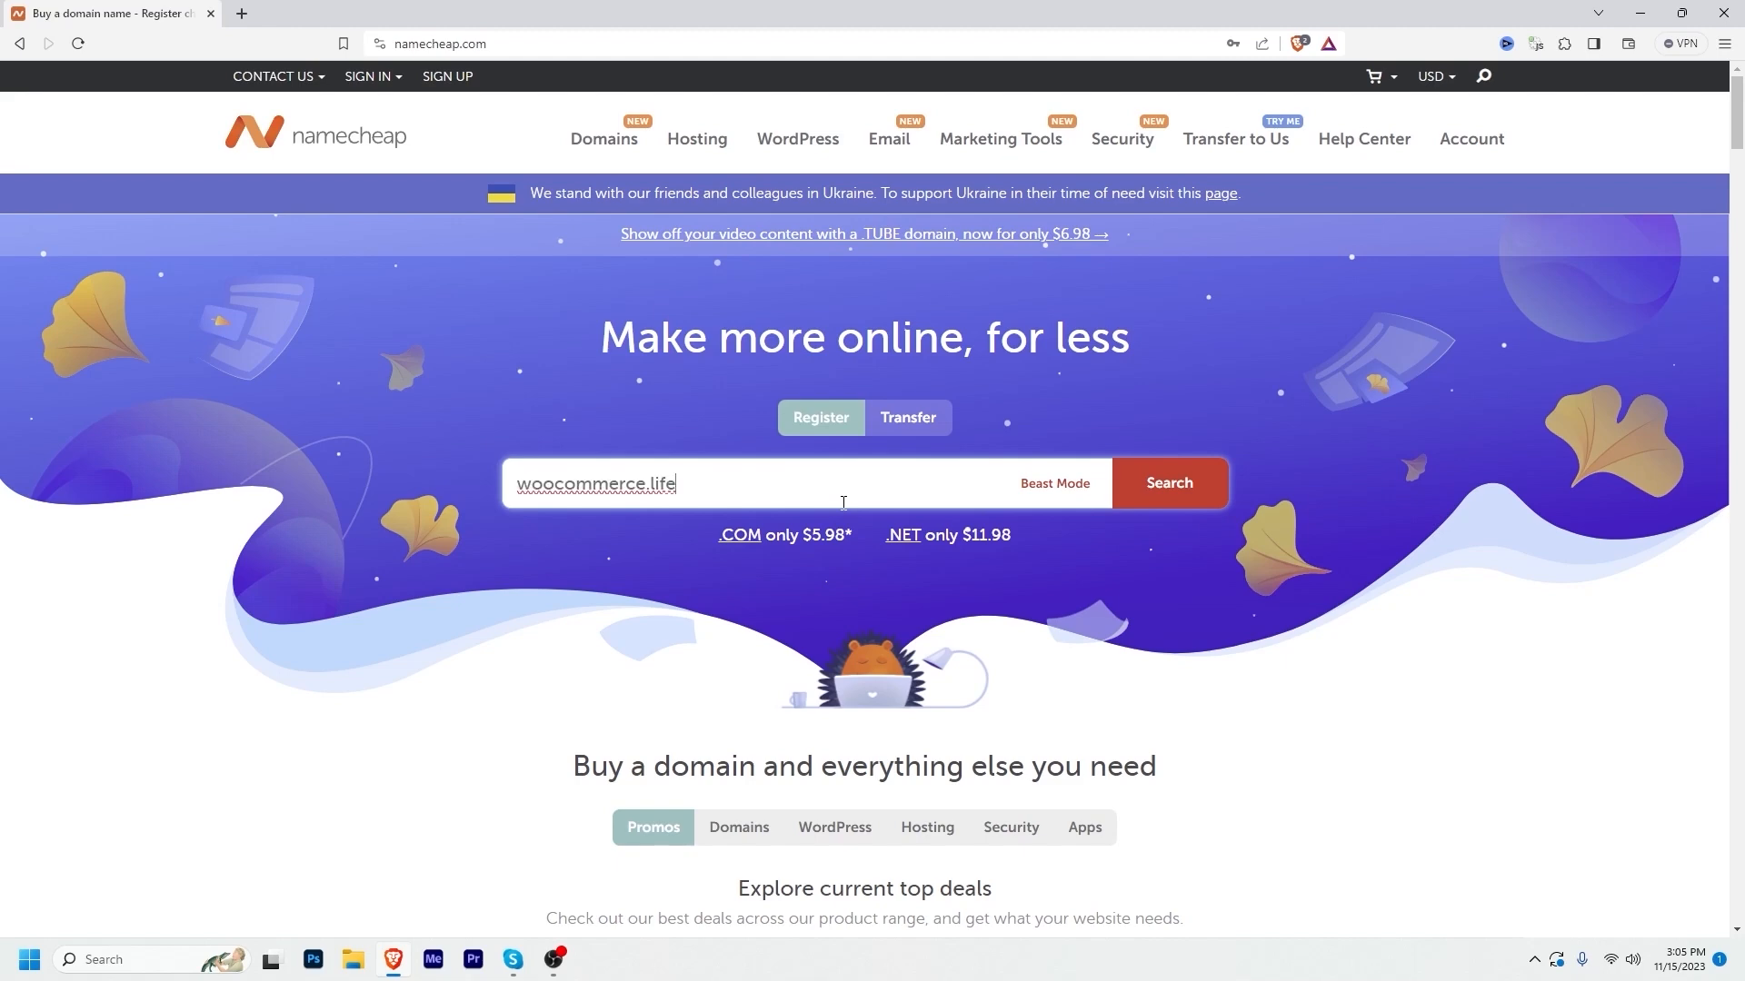
key(Return)
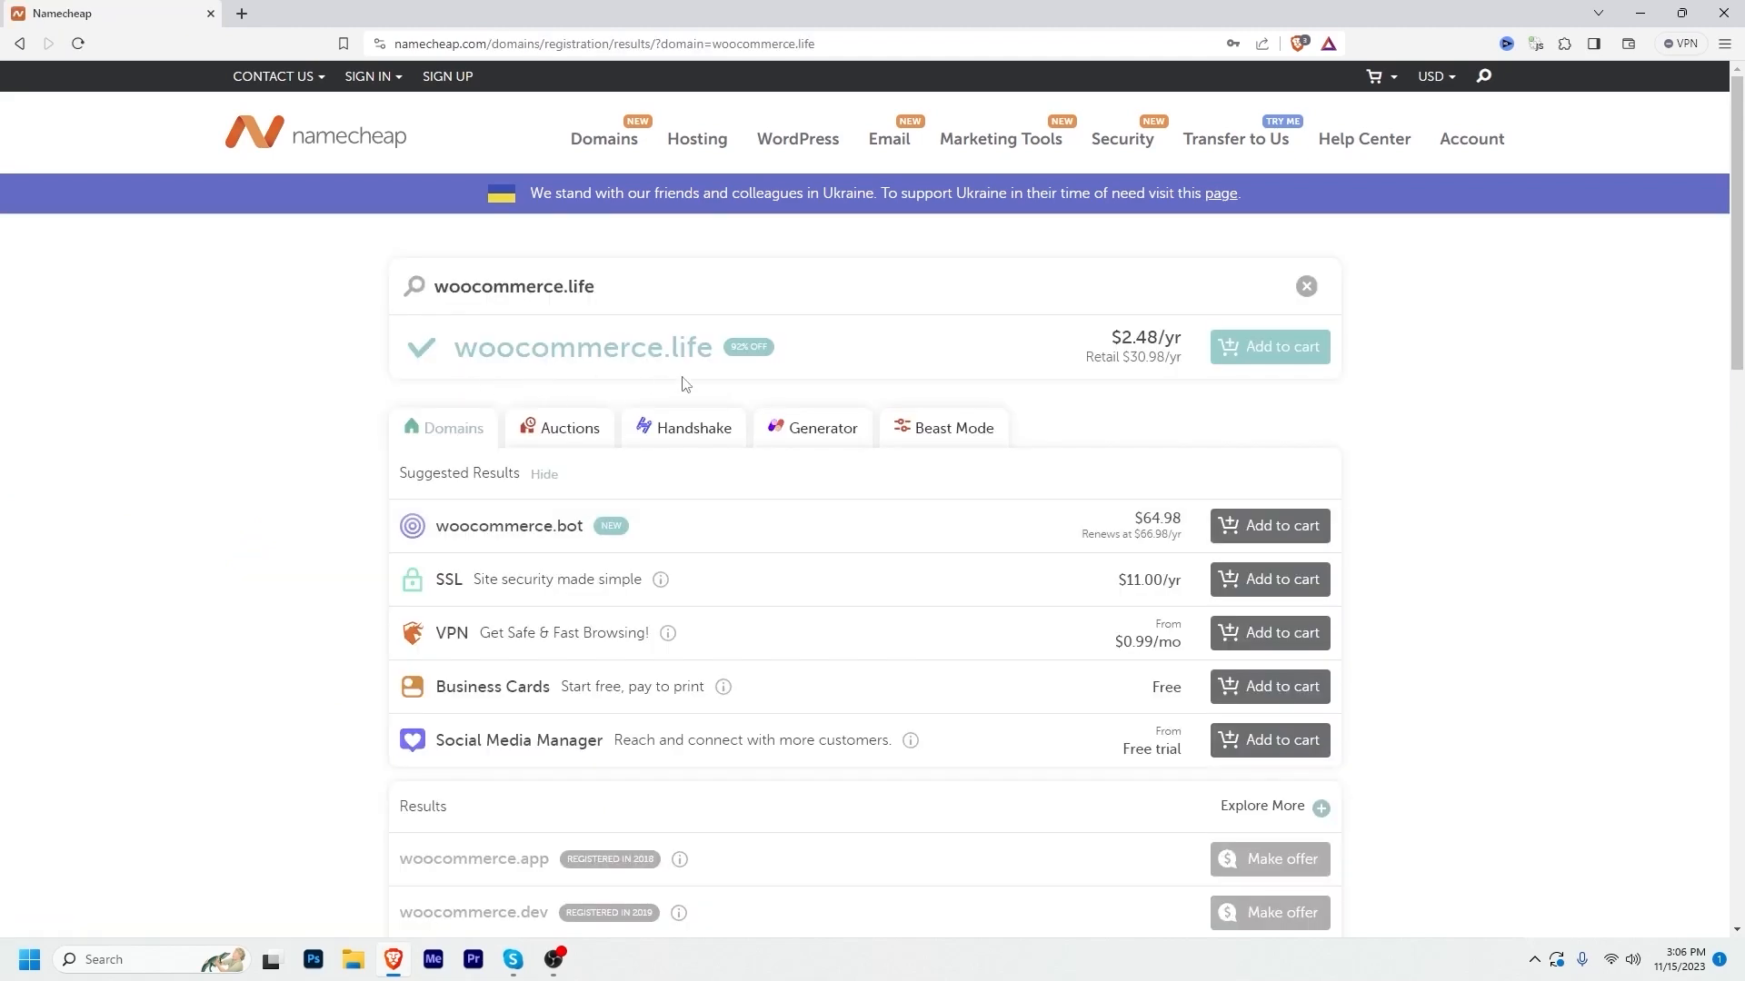
Step: Add woocommerce.life at $2.48/yr to the cart and proceed to the cart
click(645, 289)
drag(1123, 336, 1173, 338)
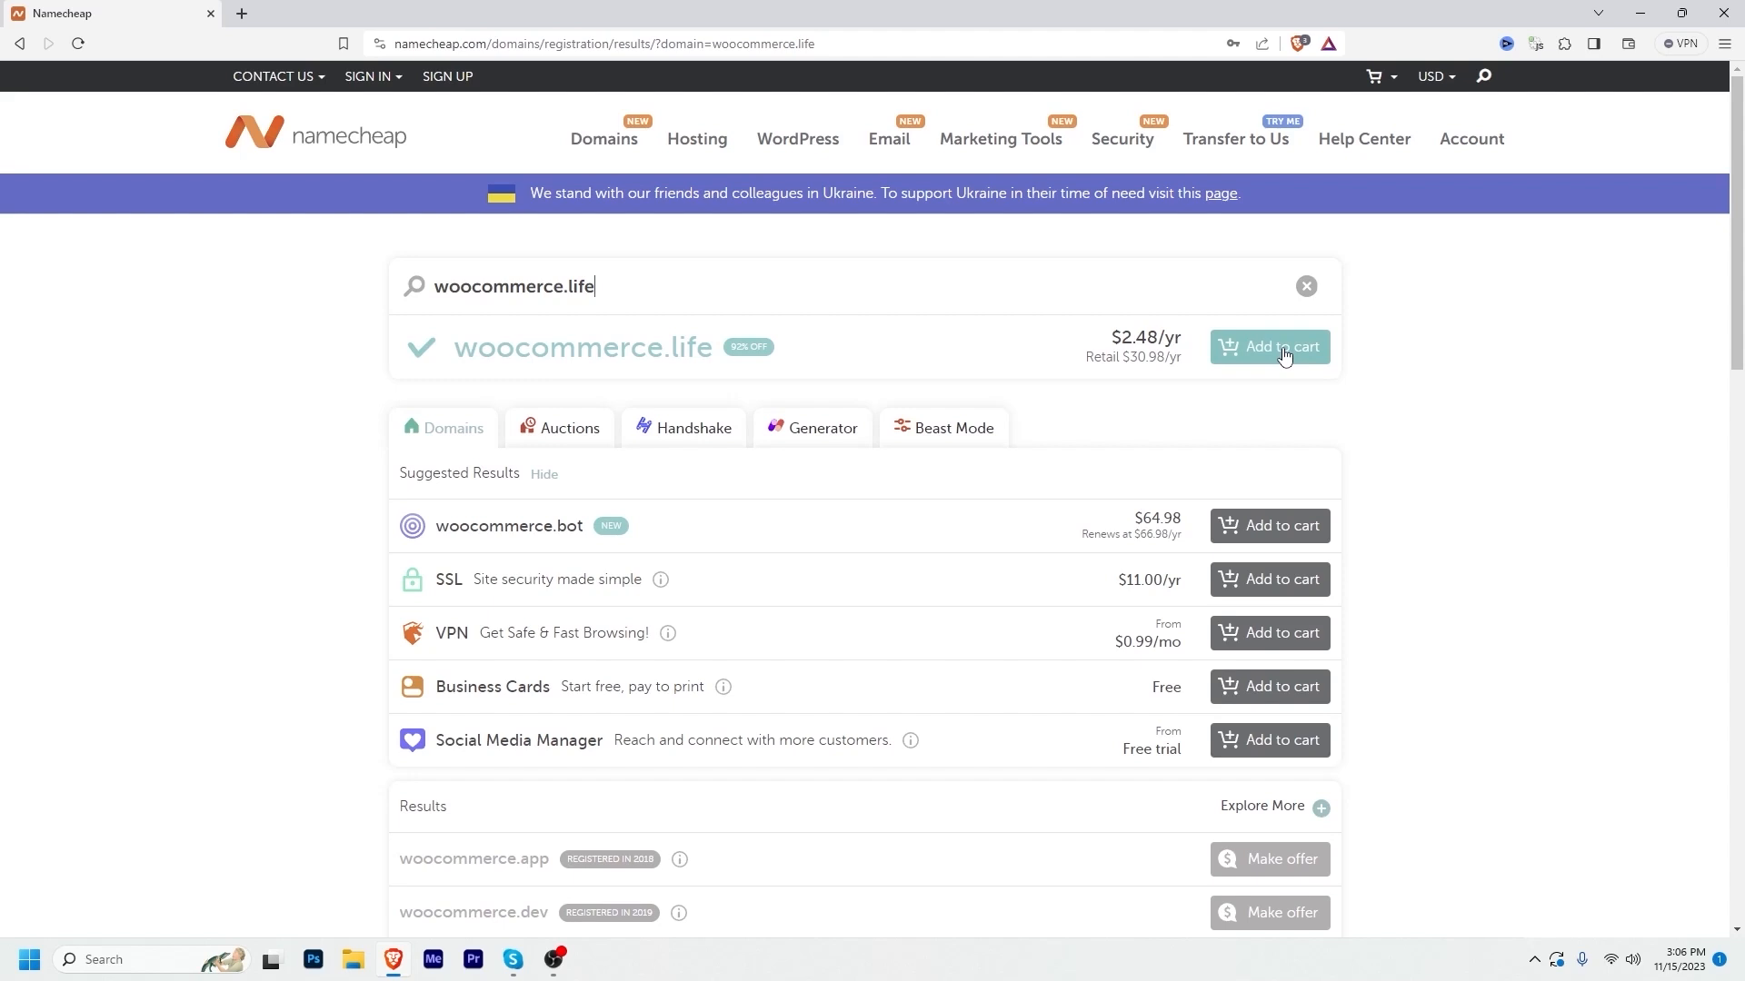
click(1259, 354)
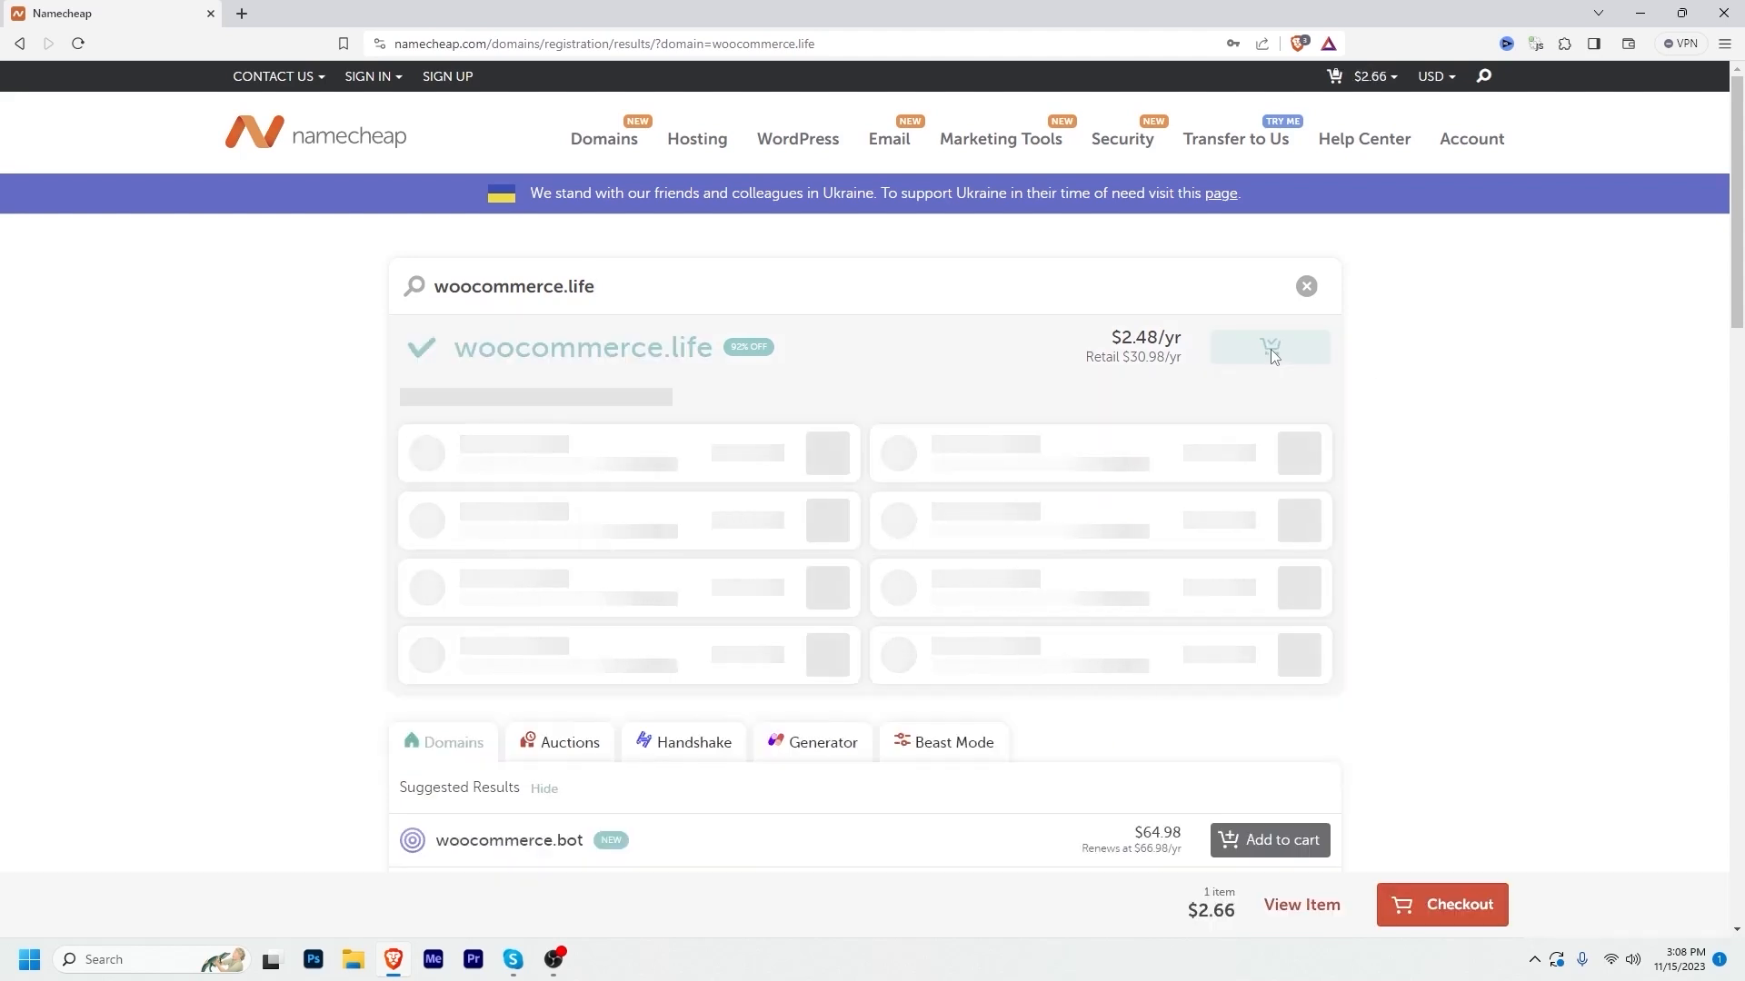
click(1441, 904)
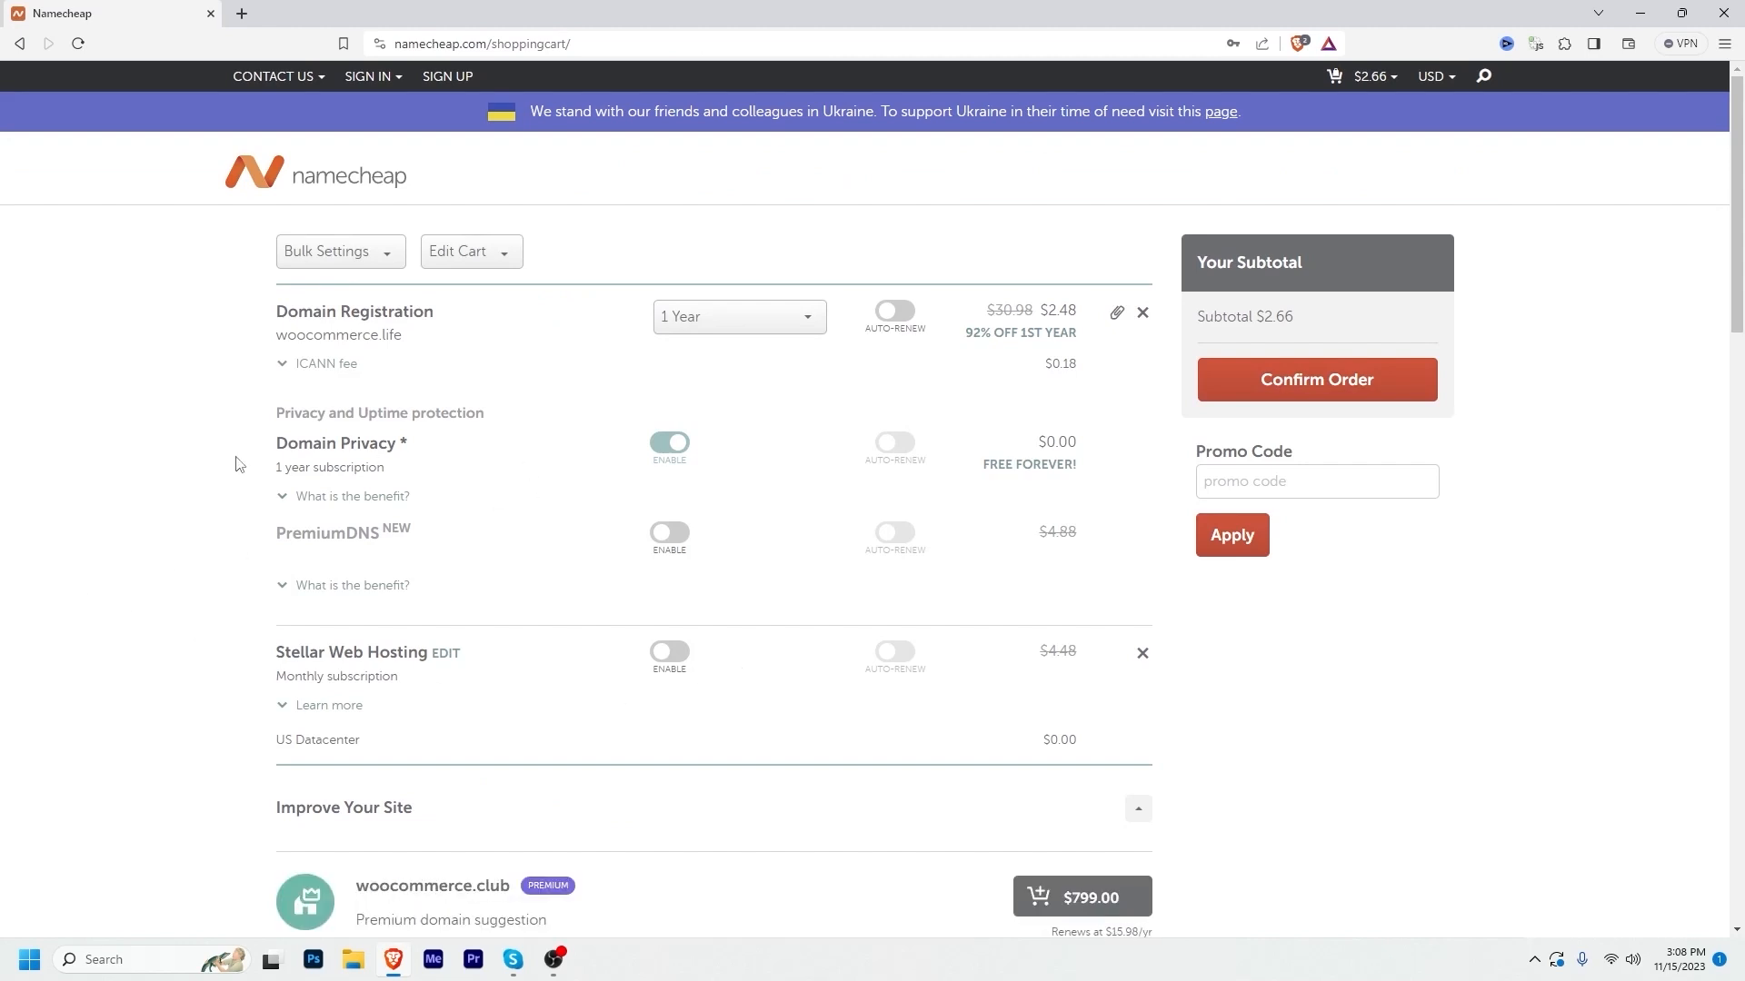
Step: Review the cart's upsells, including WordPress Hosting, and confirm the order
scroll(86, 596, down, 5)
scroll(85, 596, down, 5)
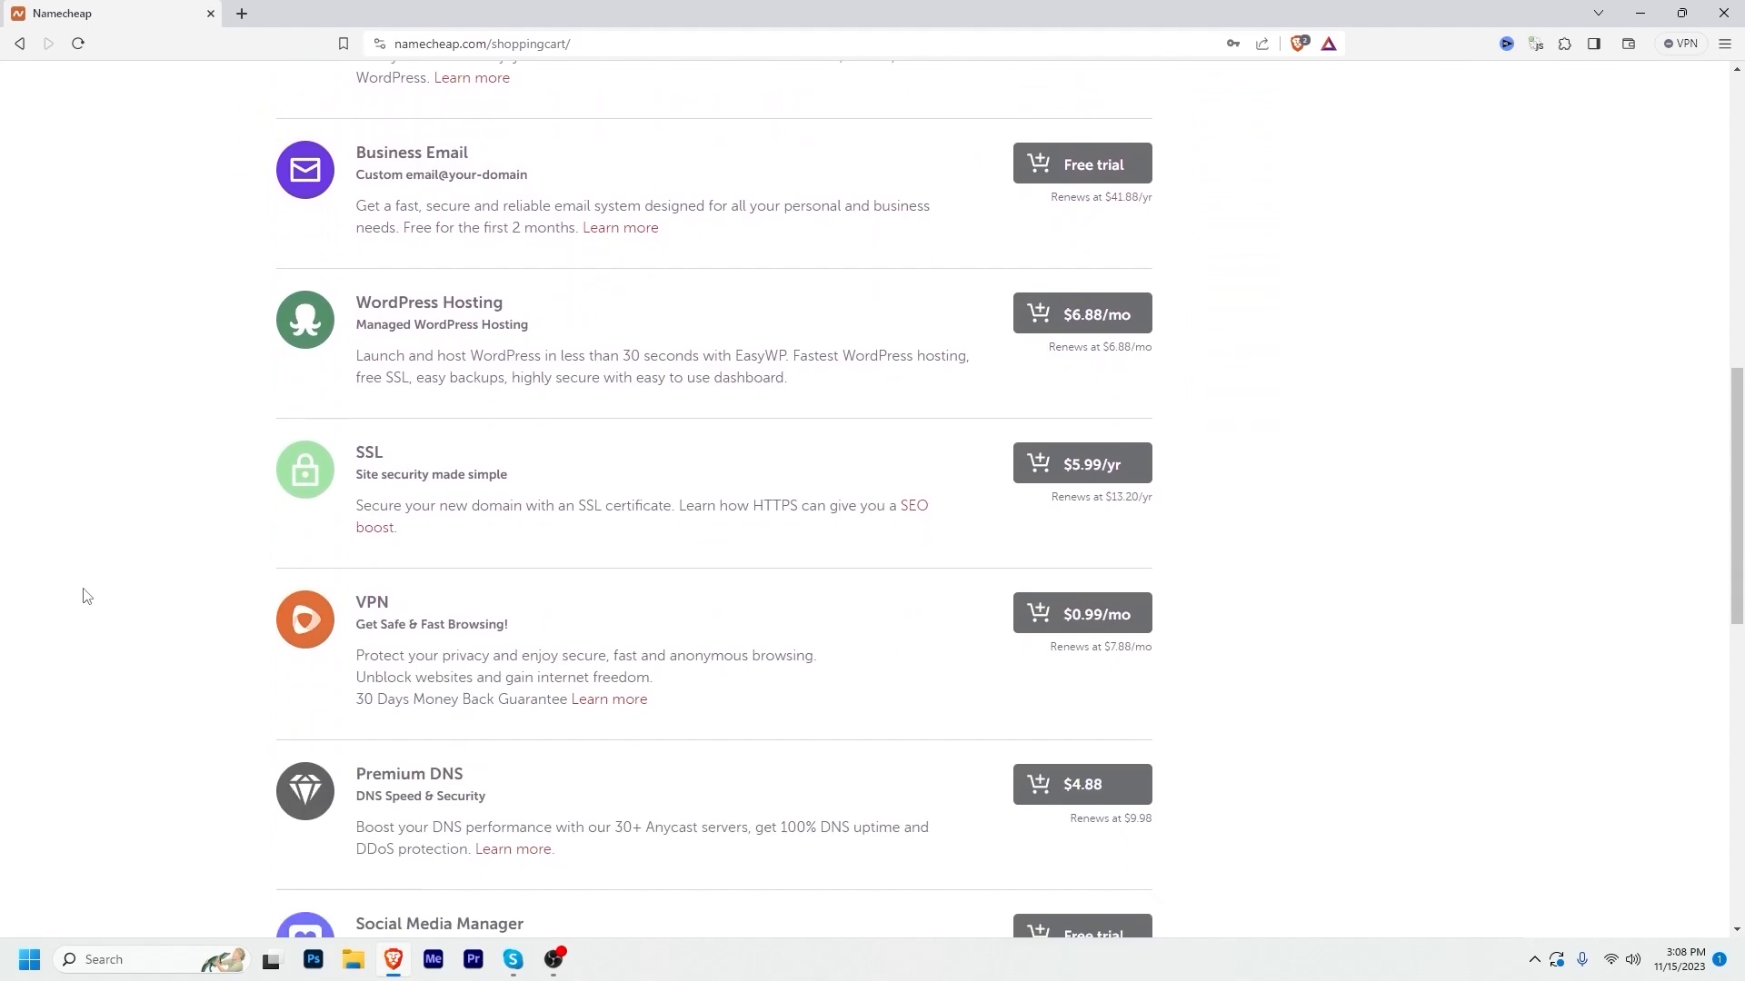
scroll(85, 596, up, 6)
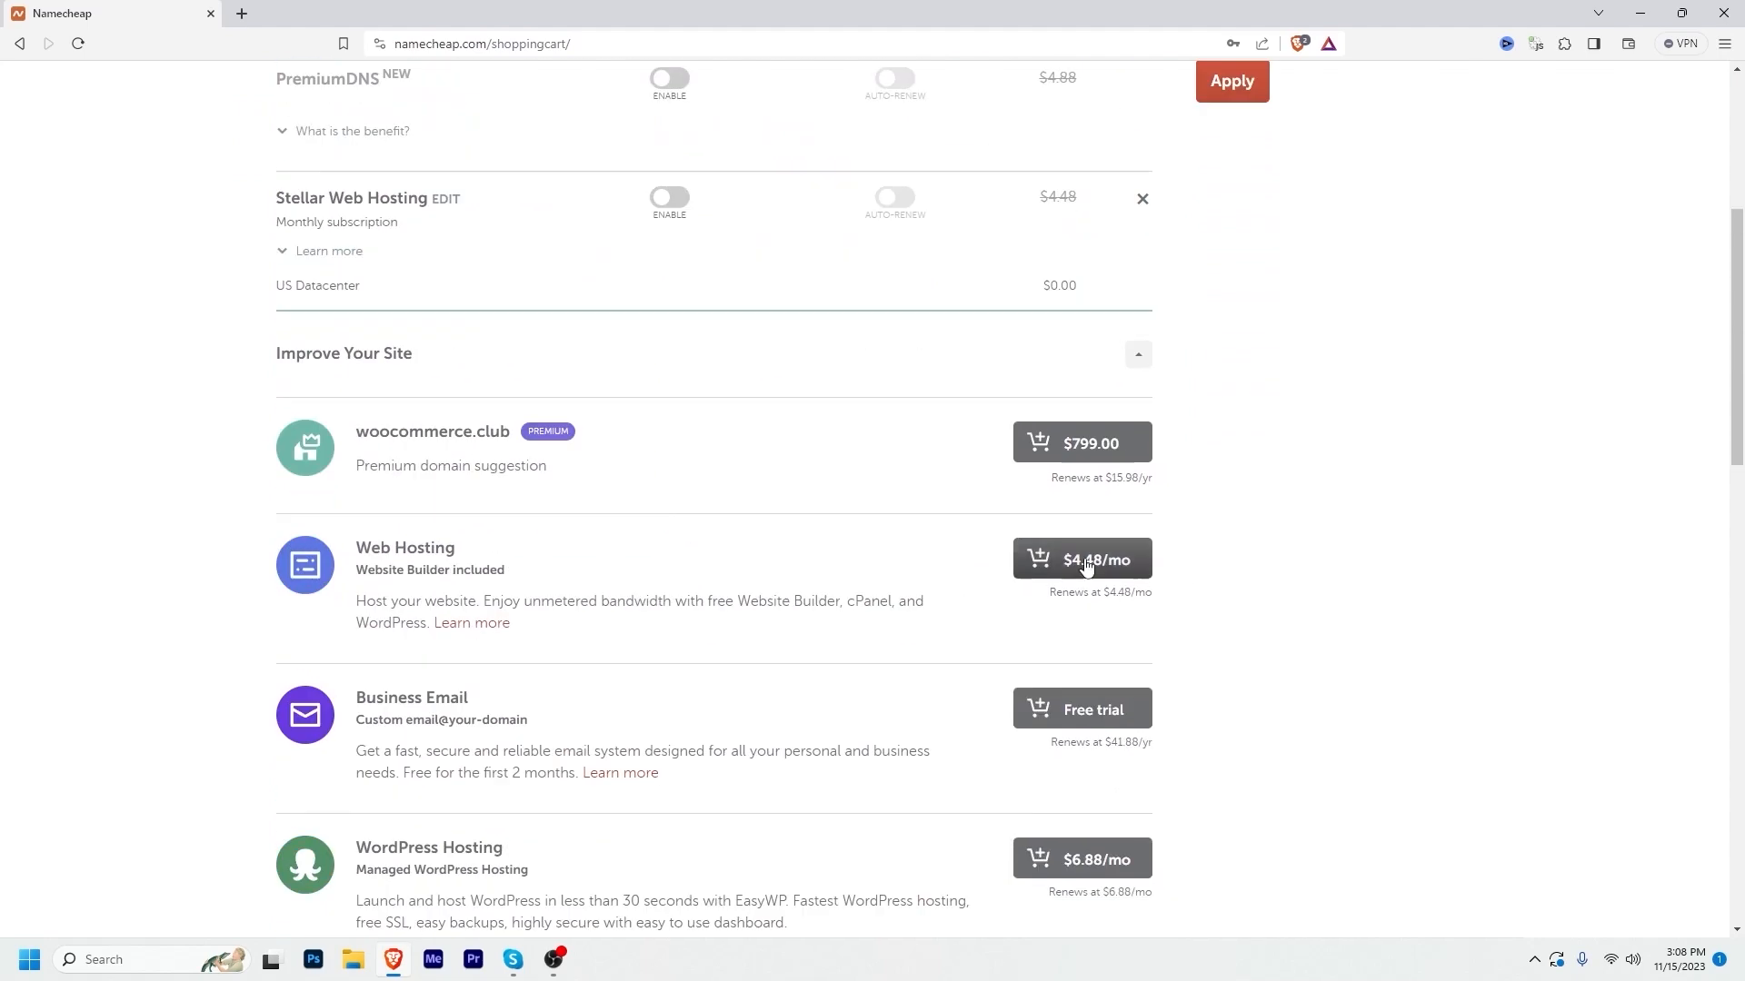
scroll(467, 603, down, 1)
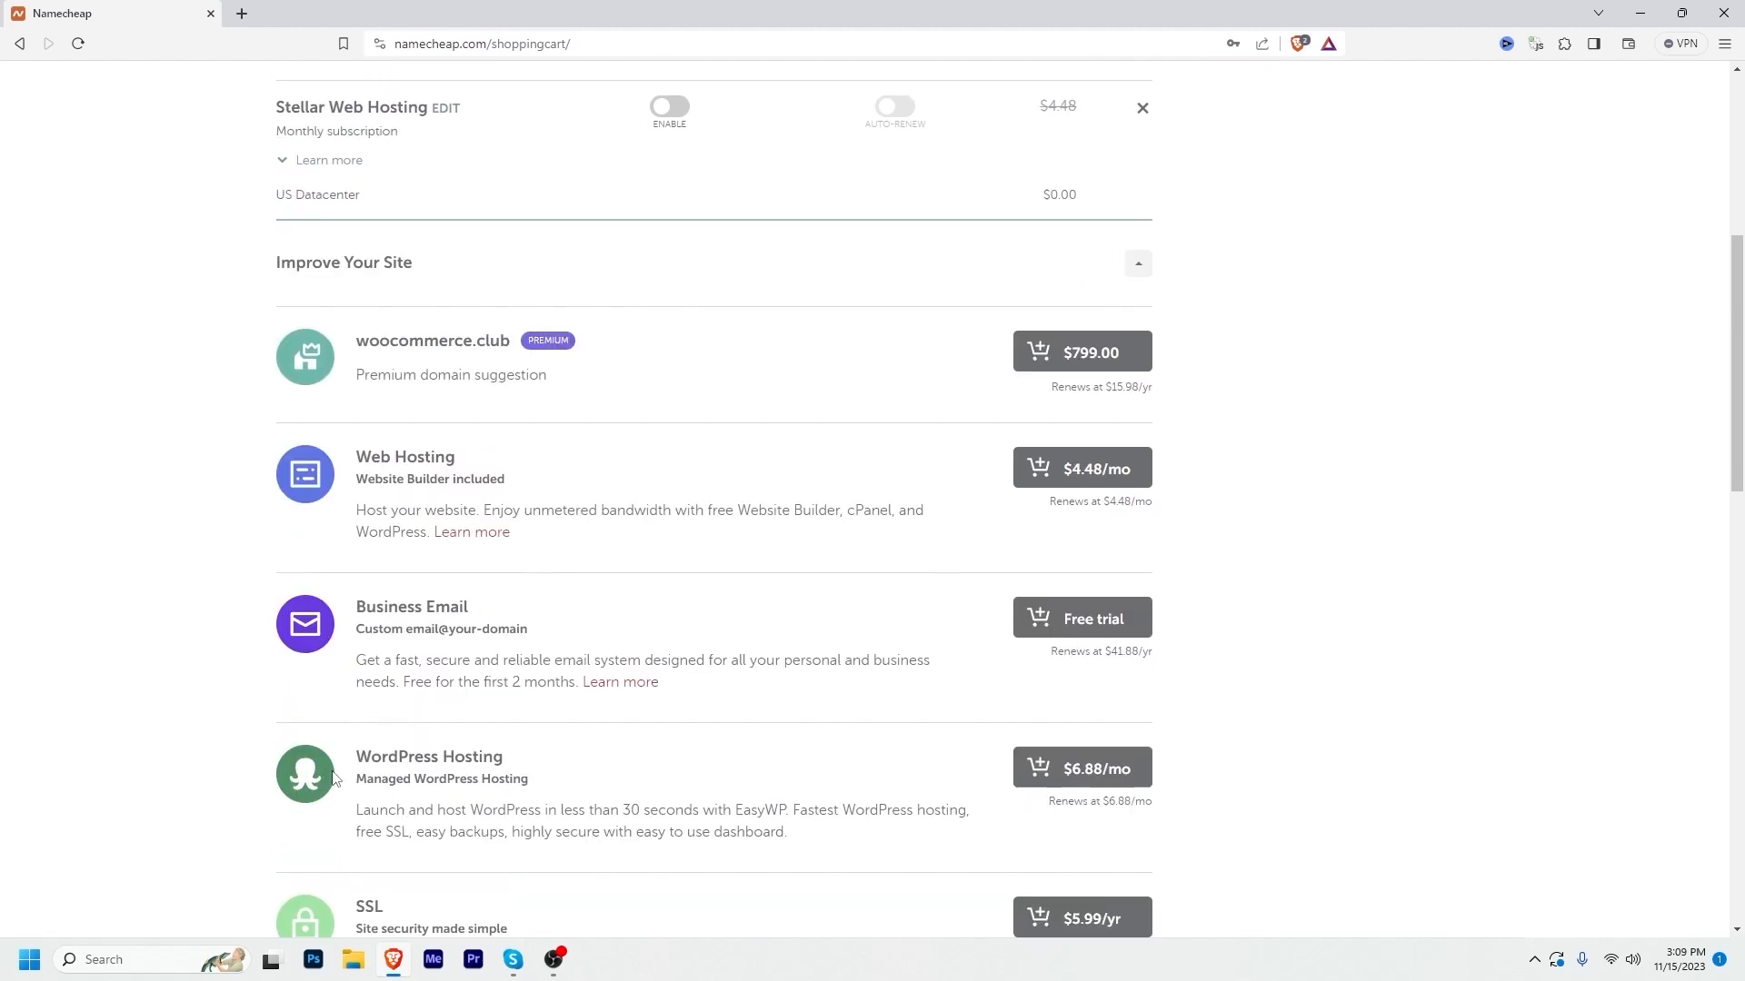
drag(509, 761, 361, 765)
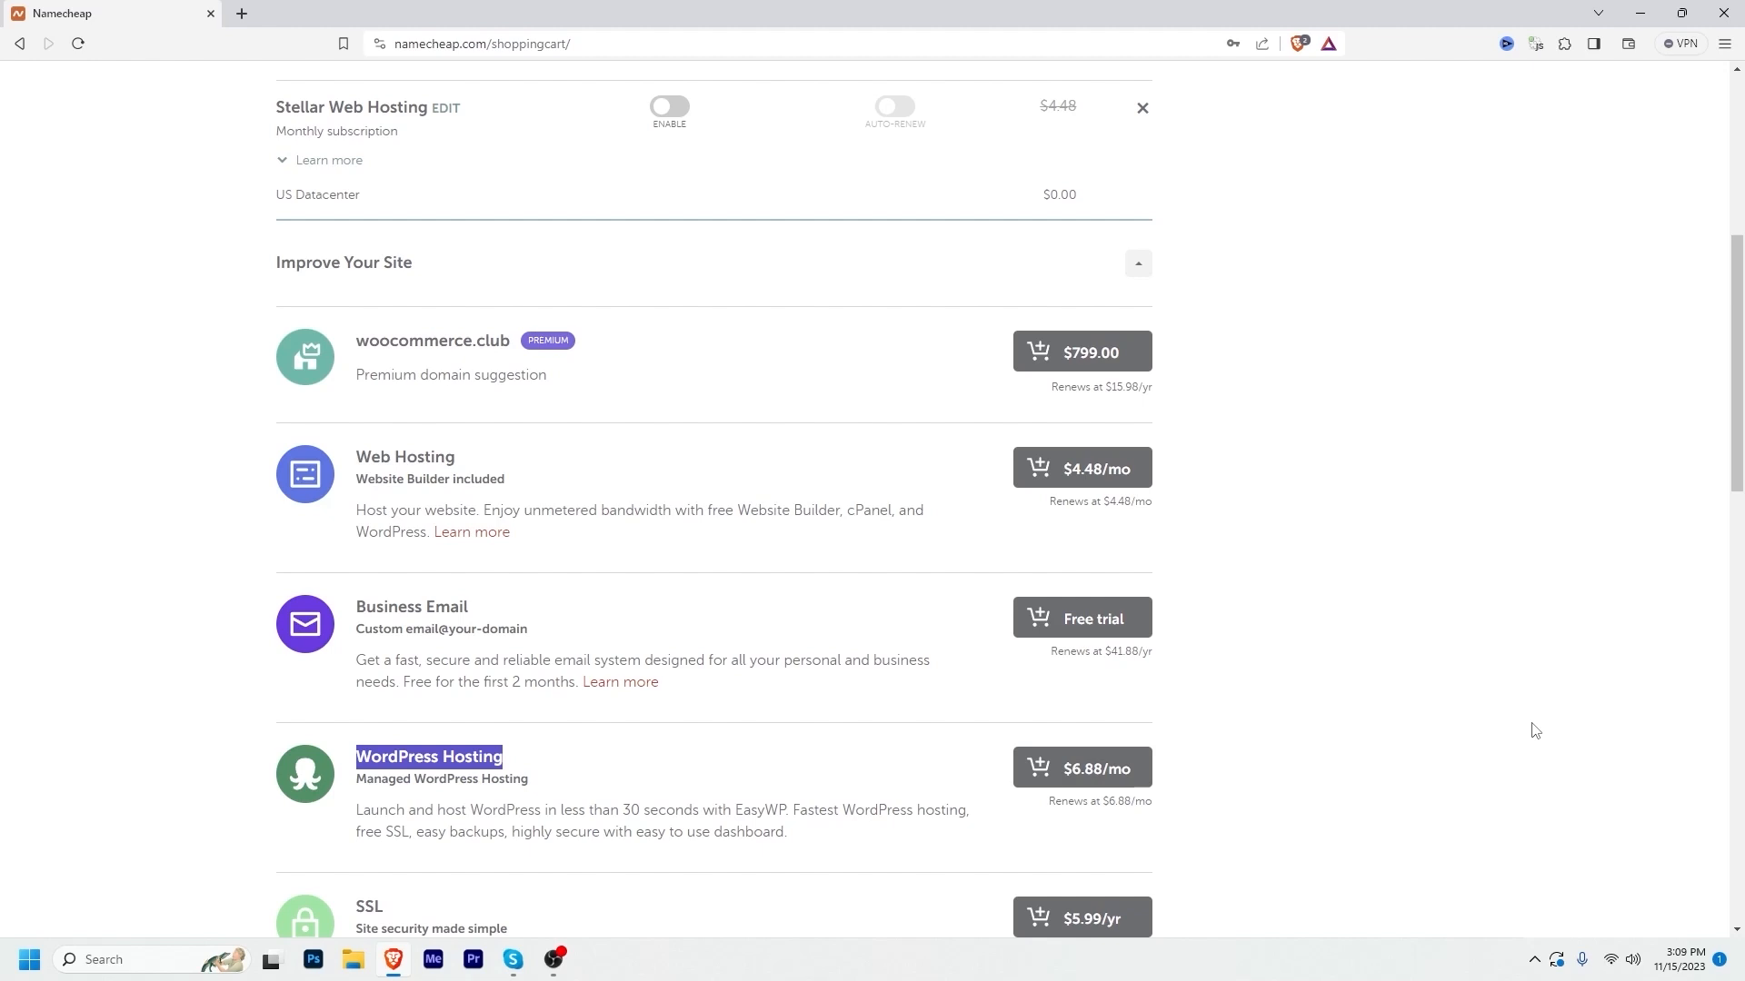
scroll(1534, 731, down, 2)
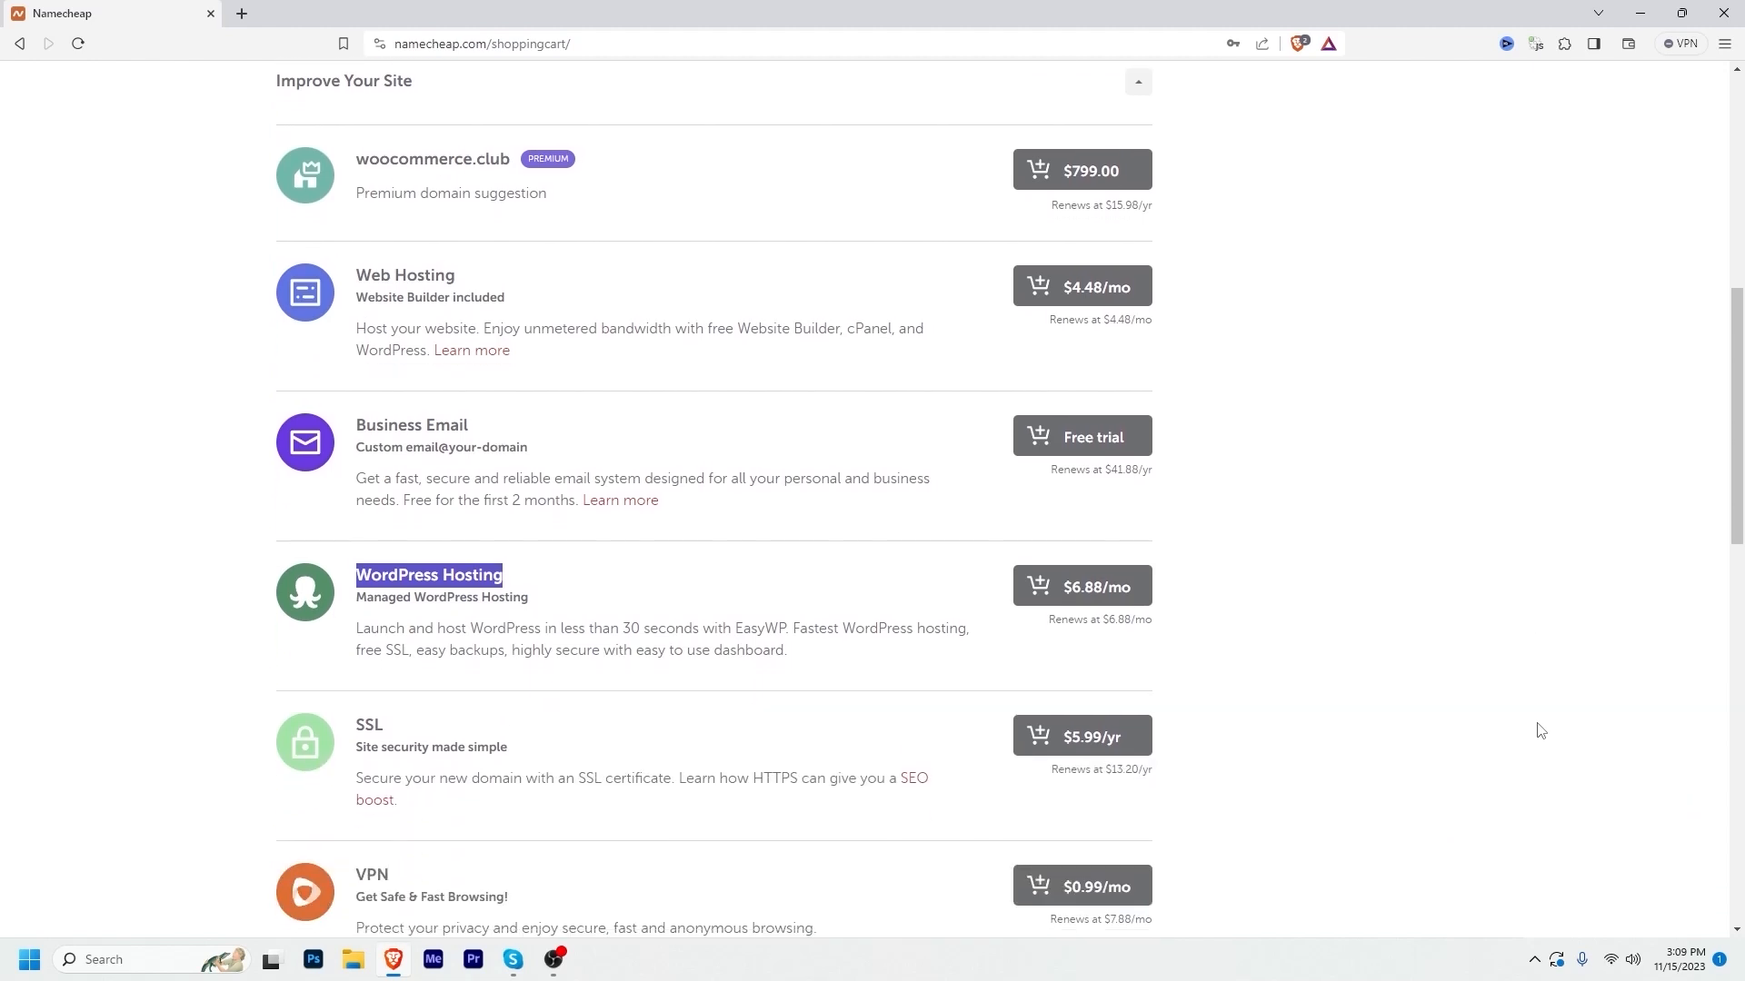
scroll(1535, 731, up, 9)
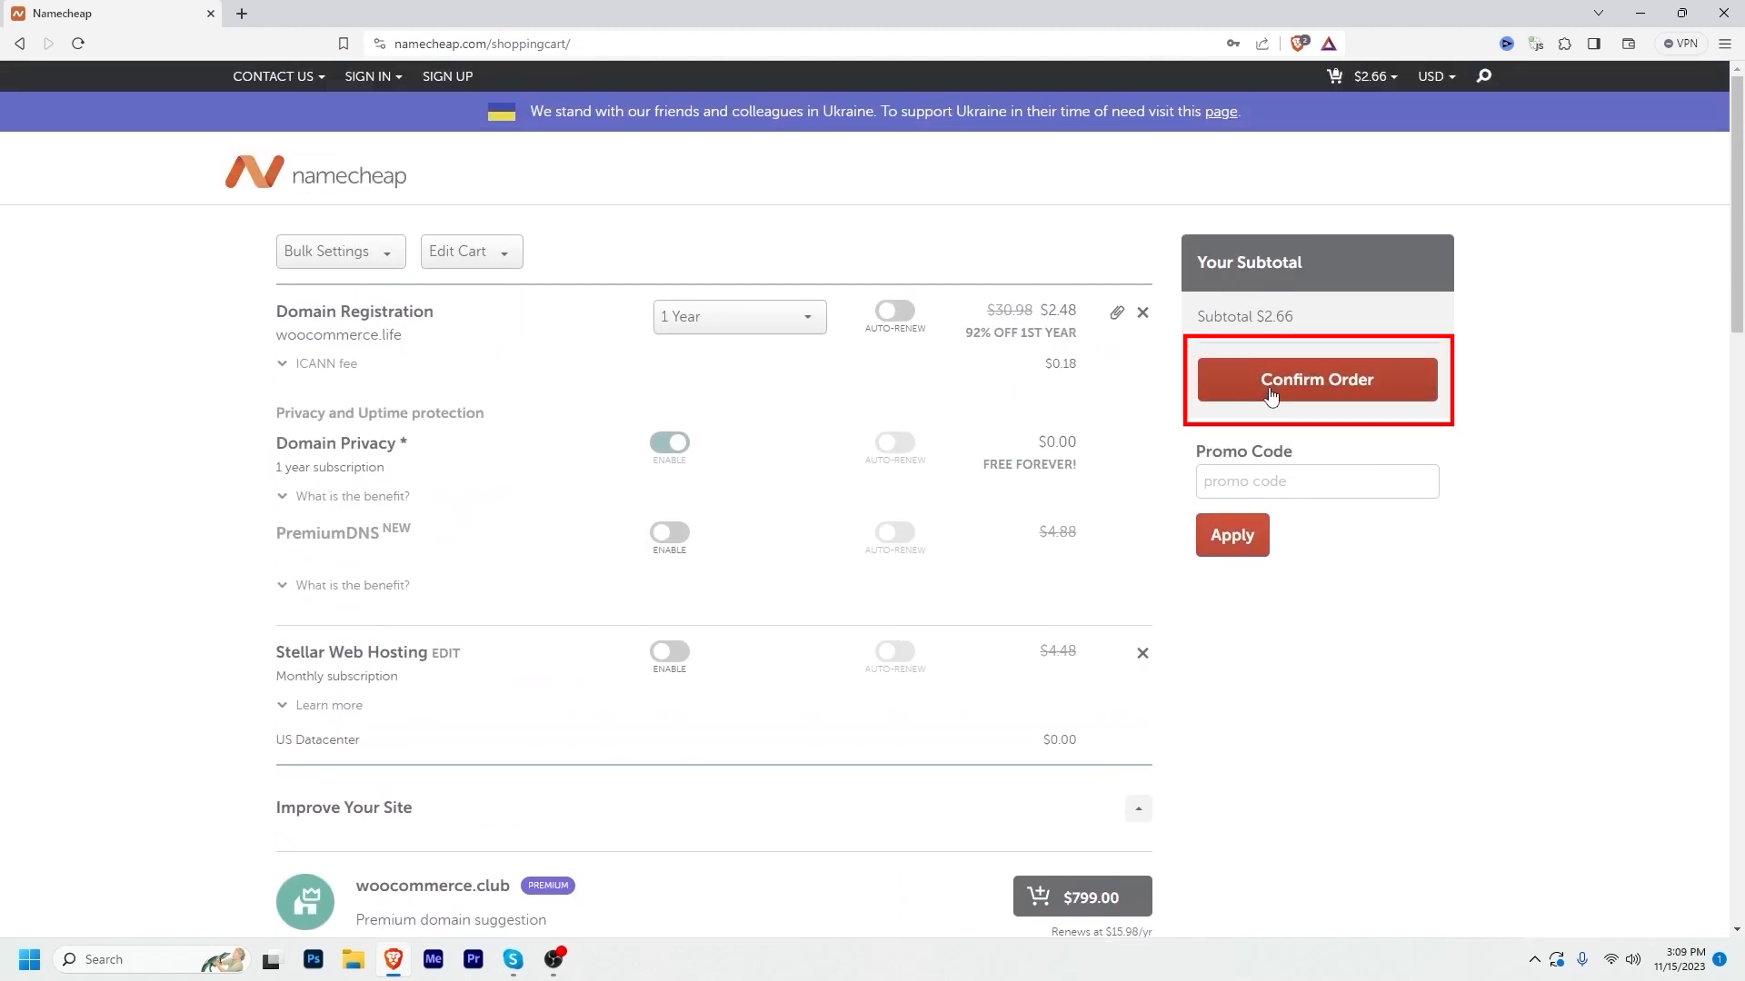
click(1270, 397)
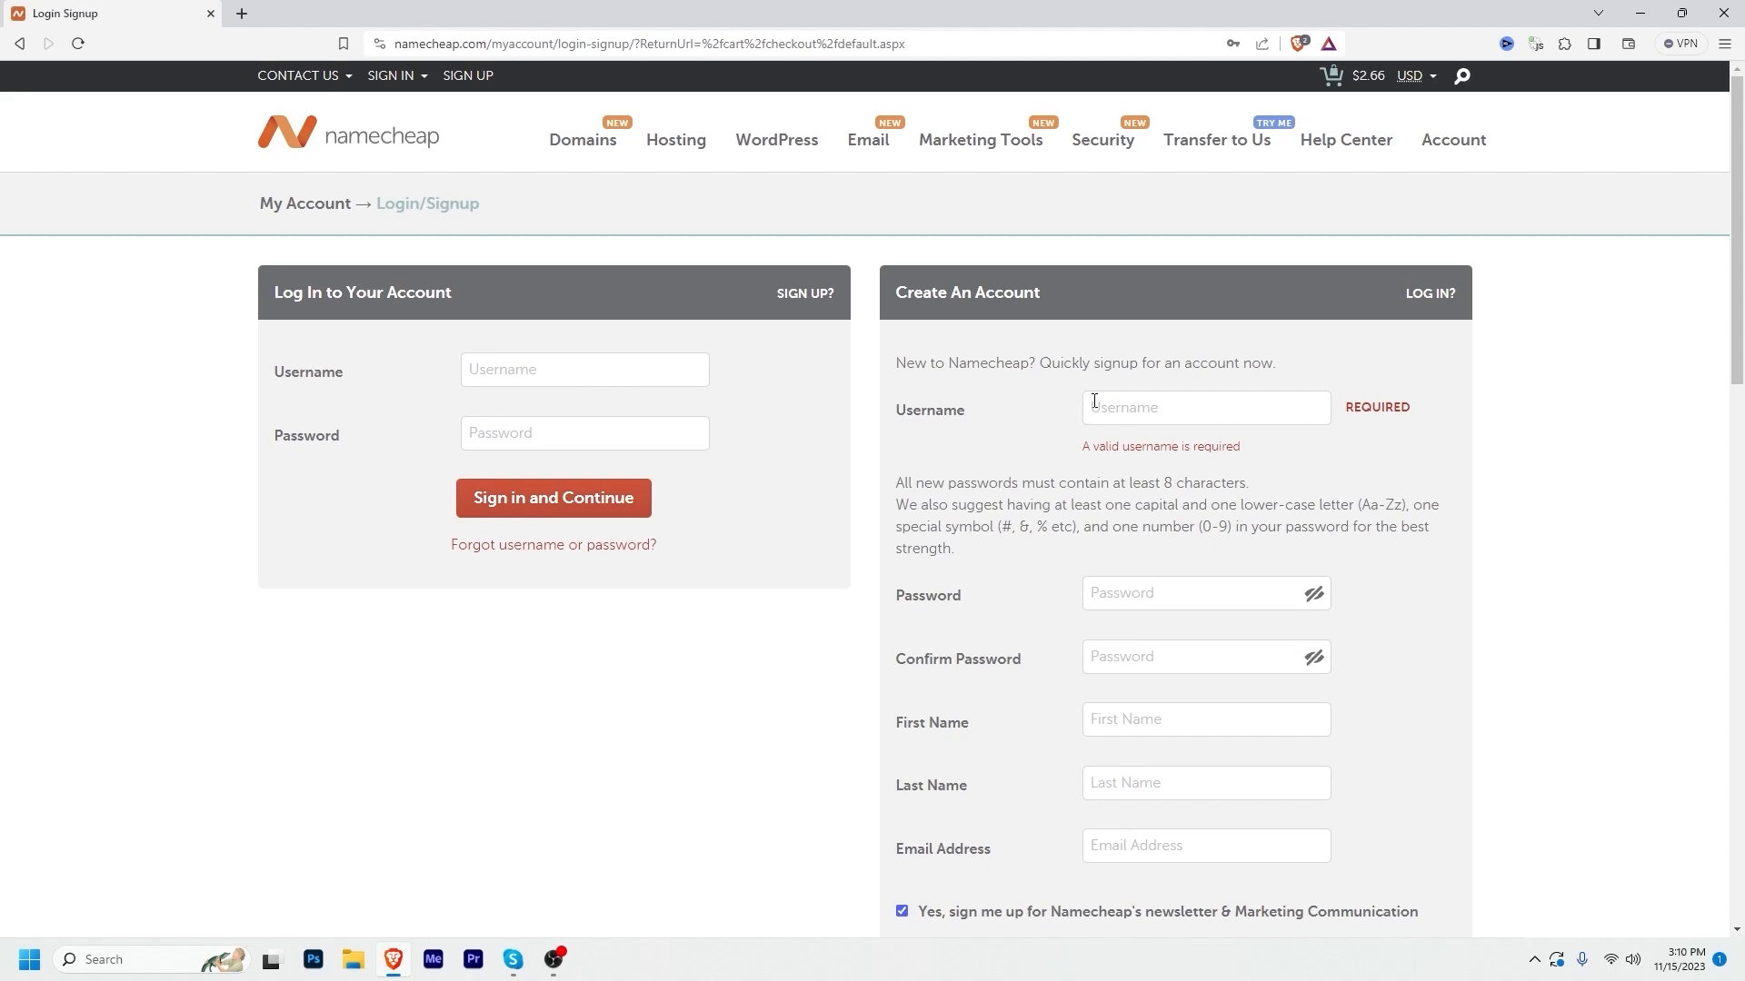
Step: Sign in to the Namecheap account with the saved credentials and continue to checkout
scroll(1548, 473, down, 1)
scroll(1491, 499, down, 3)
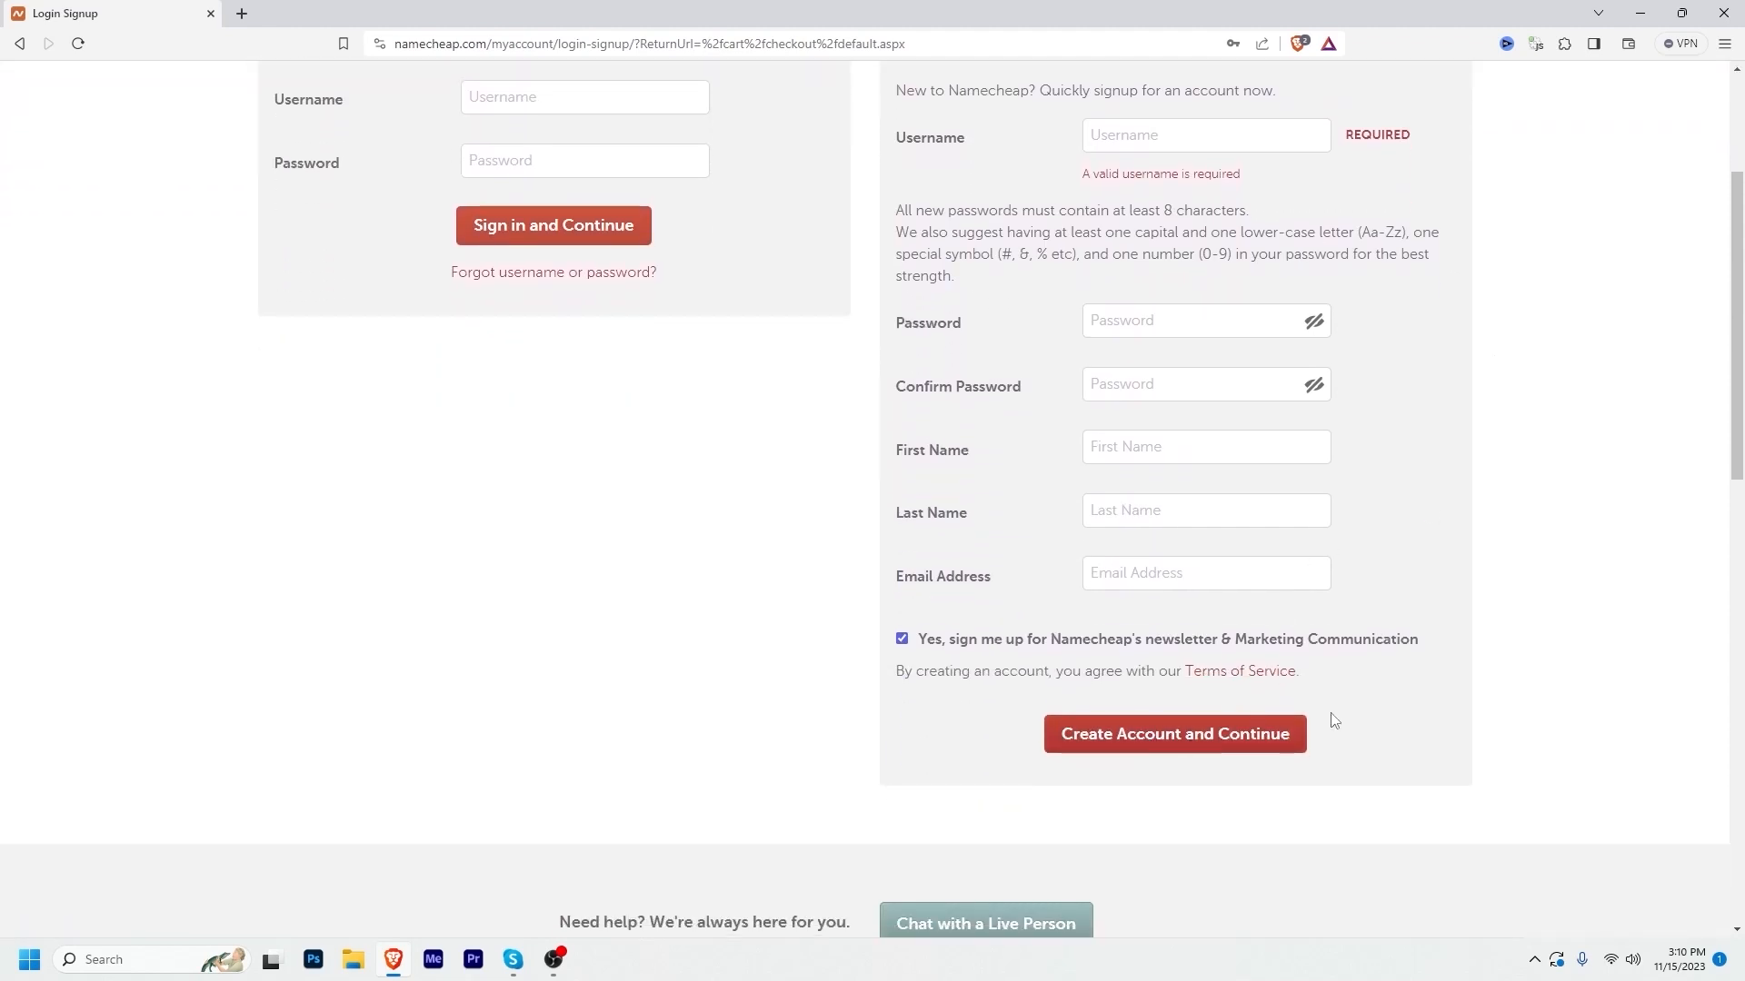
scroll(1581, 661, up, 3)
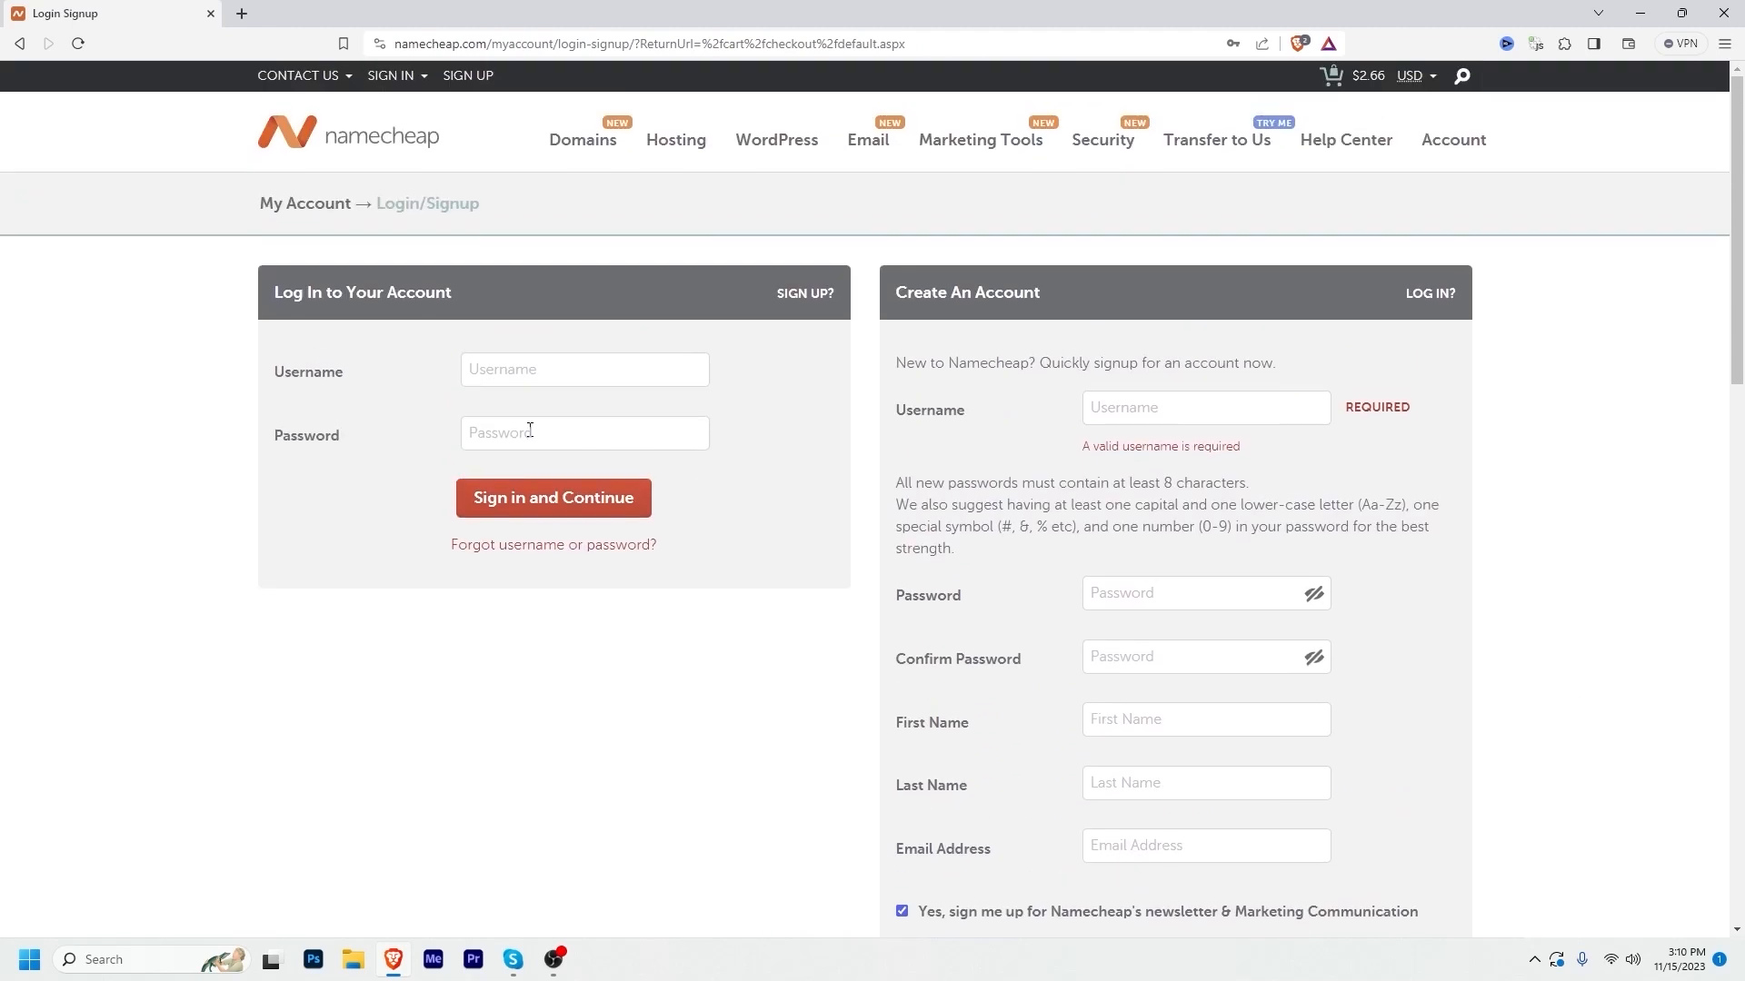
click(545, 375)
click(576, 413)
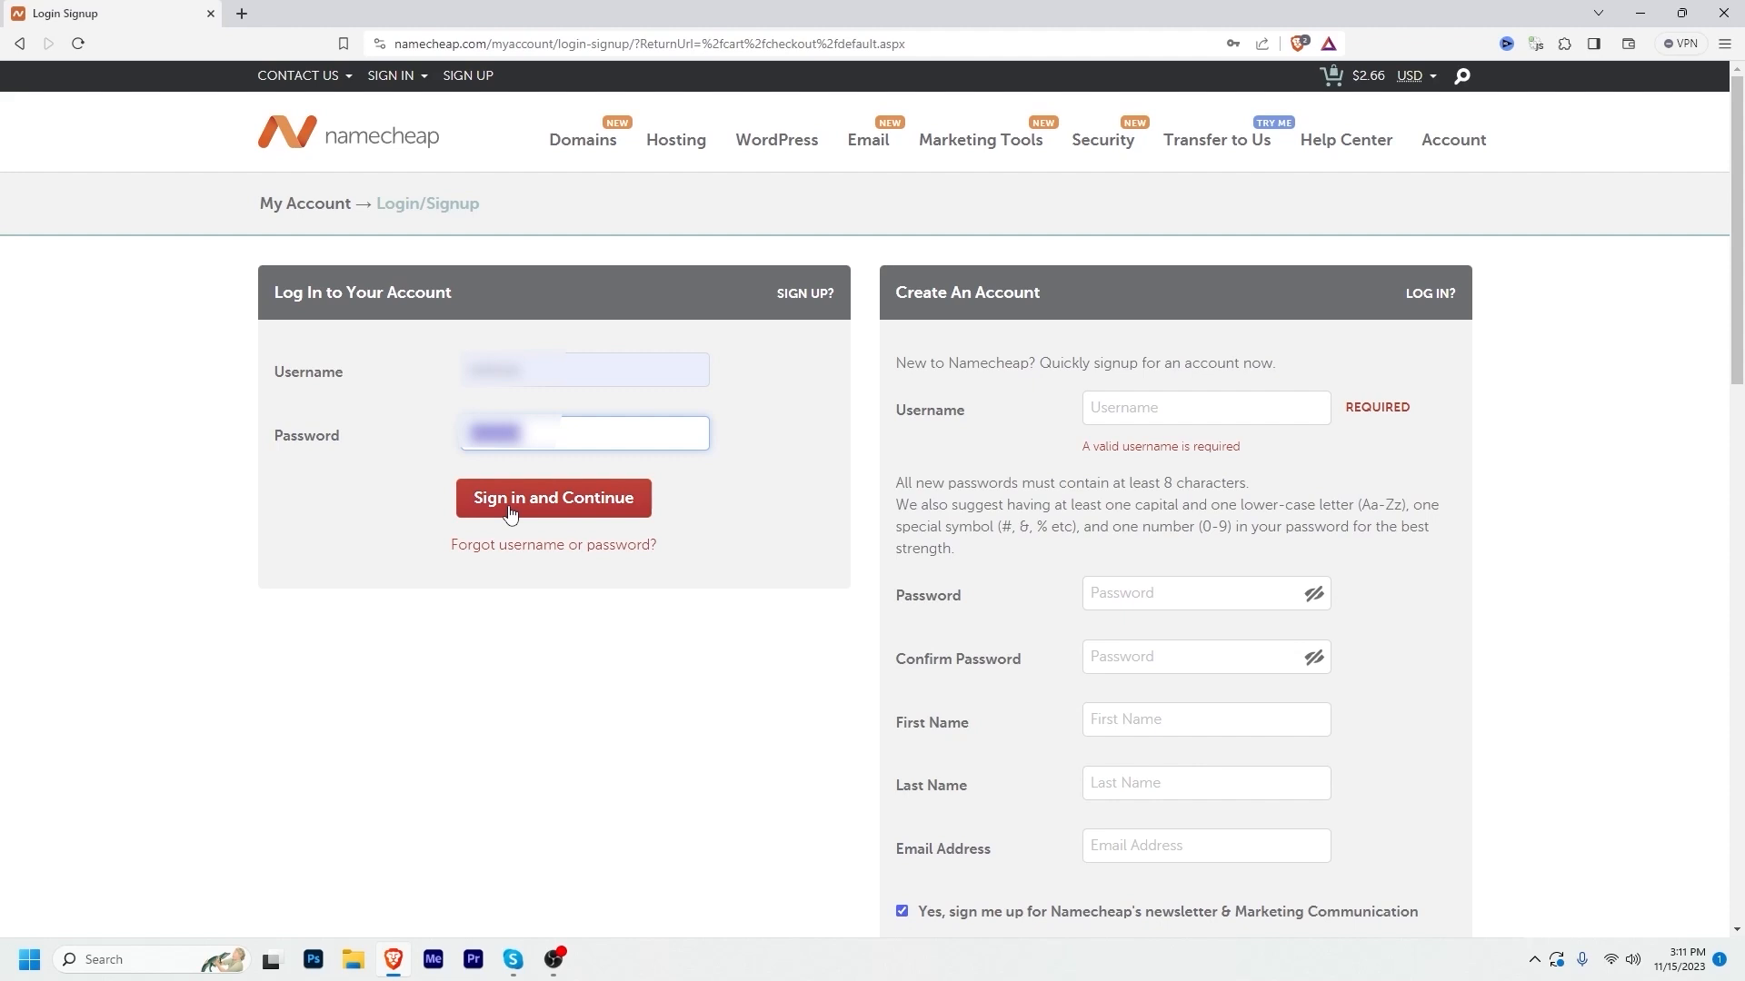
click(510, 512)
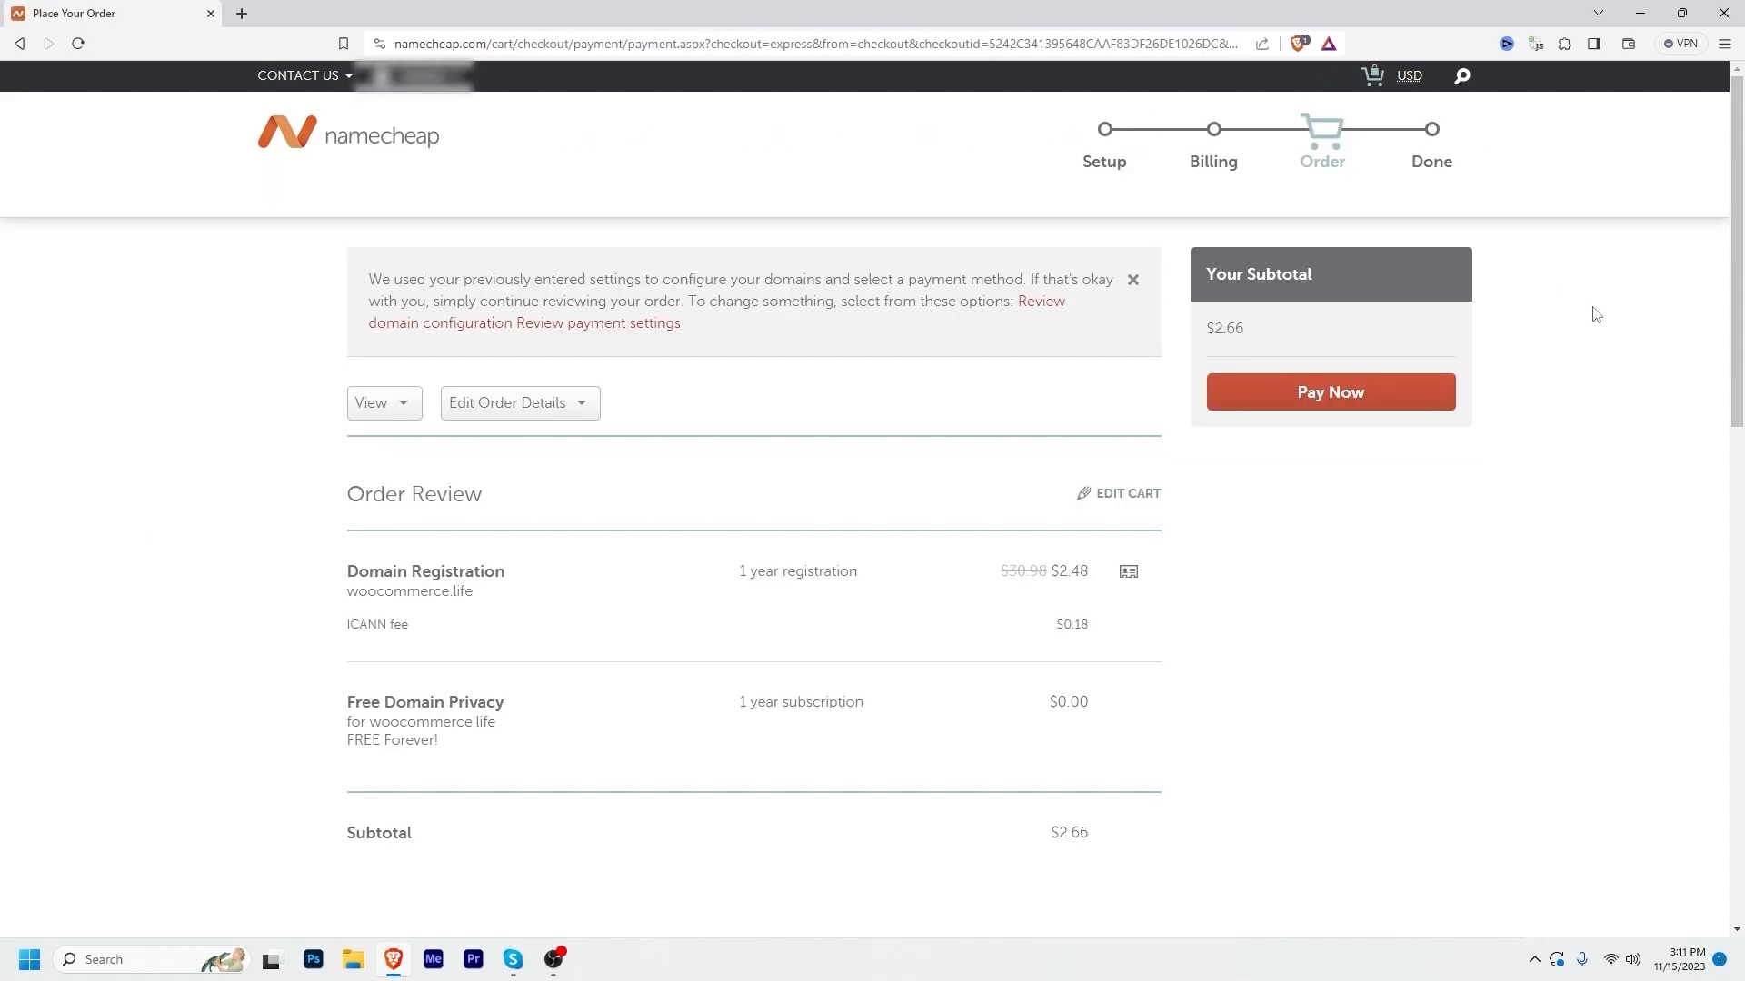
Step: Pay for the woocommerce.life order and reach the thank-you message
scroll(1499, 537, down, 6)
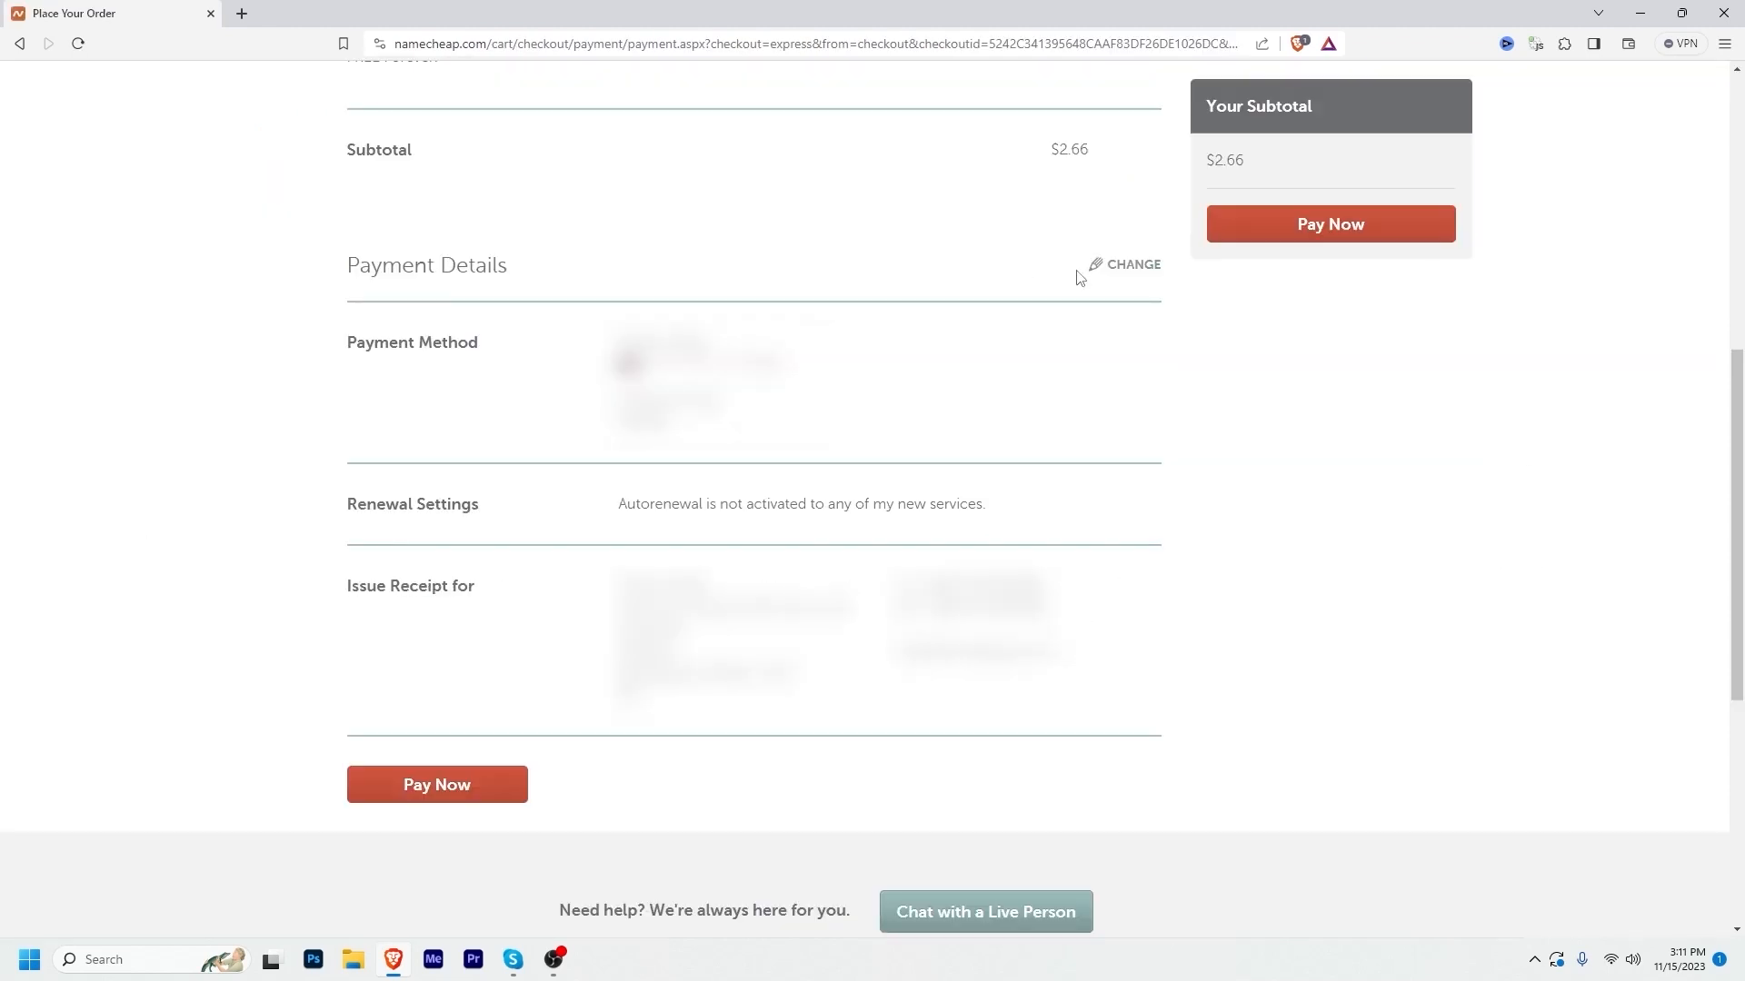
click(1327, 226)
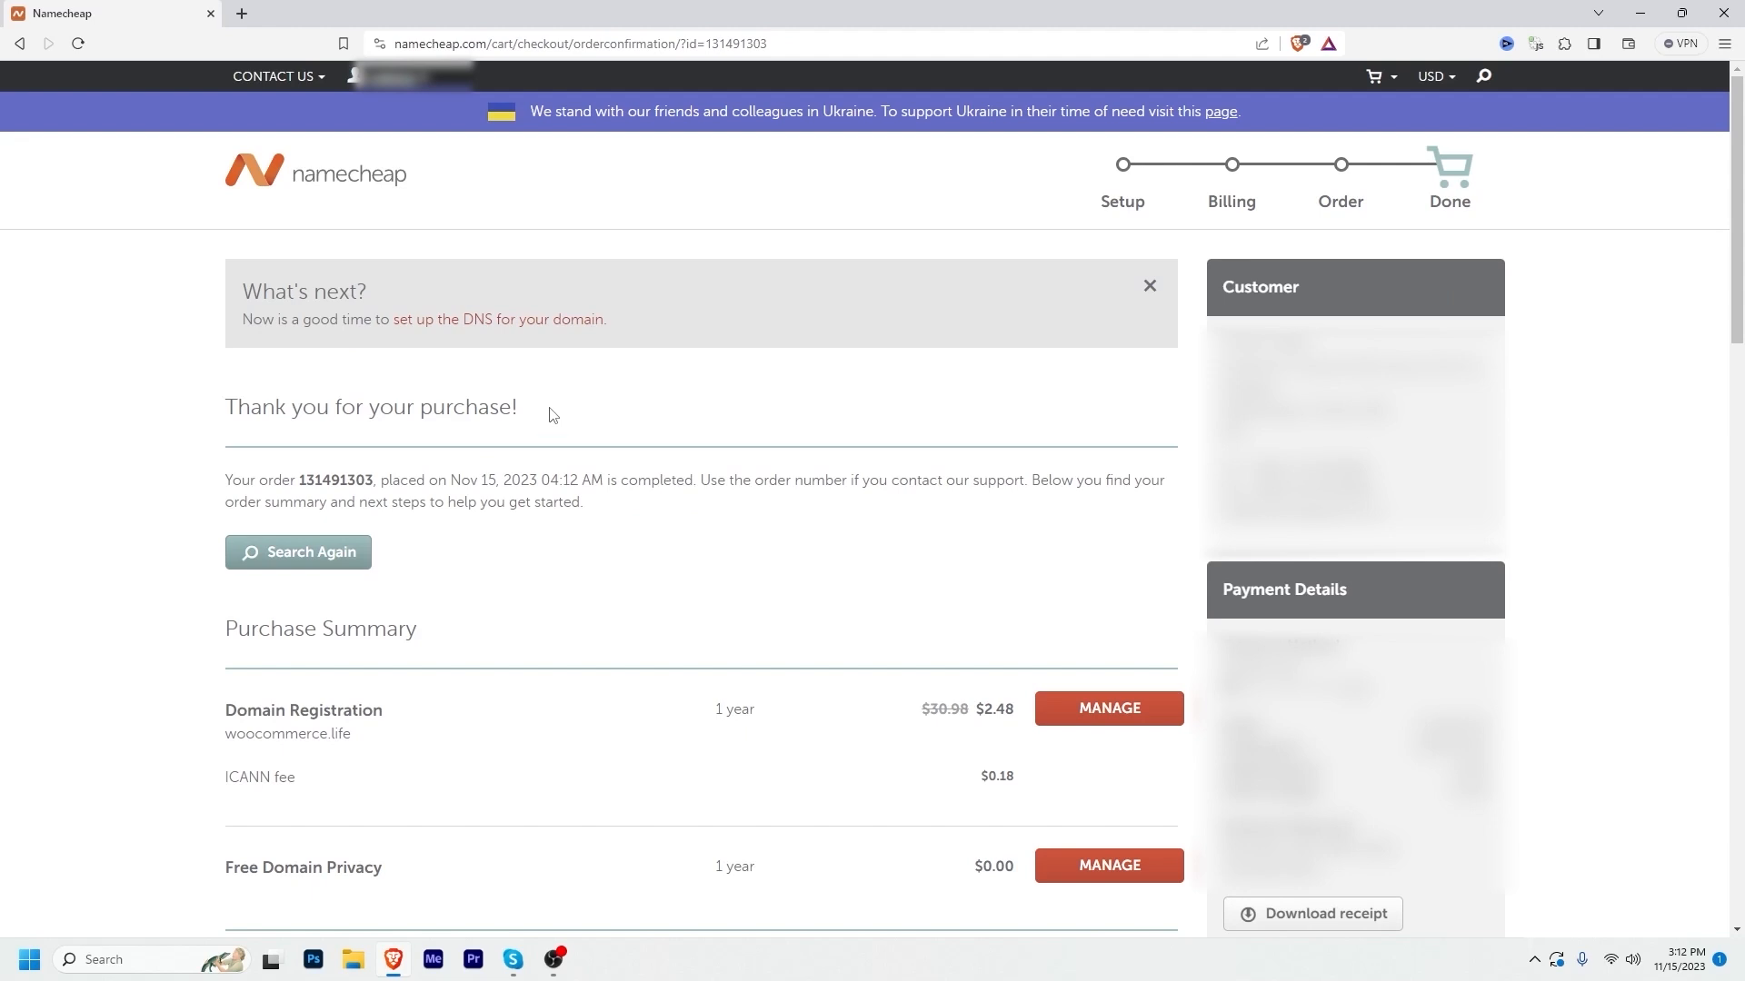
drag(549, 413, 226, 419)
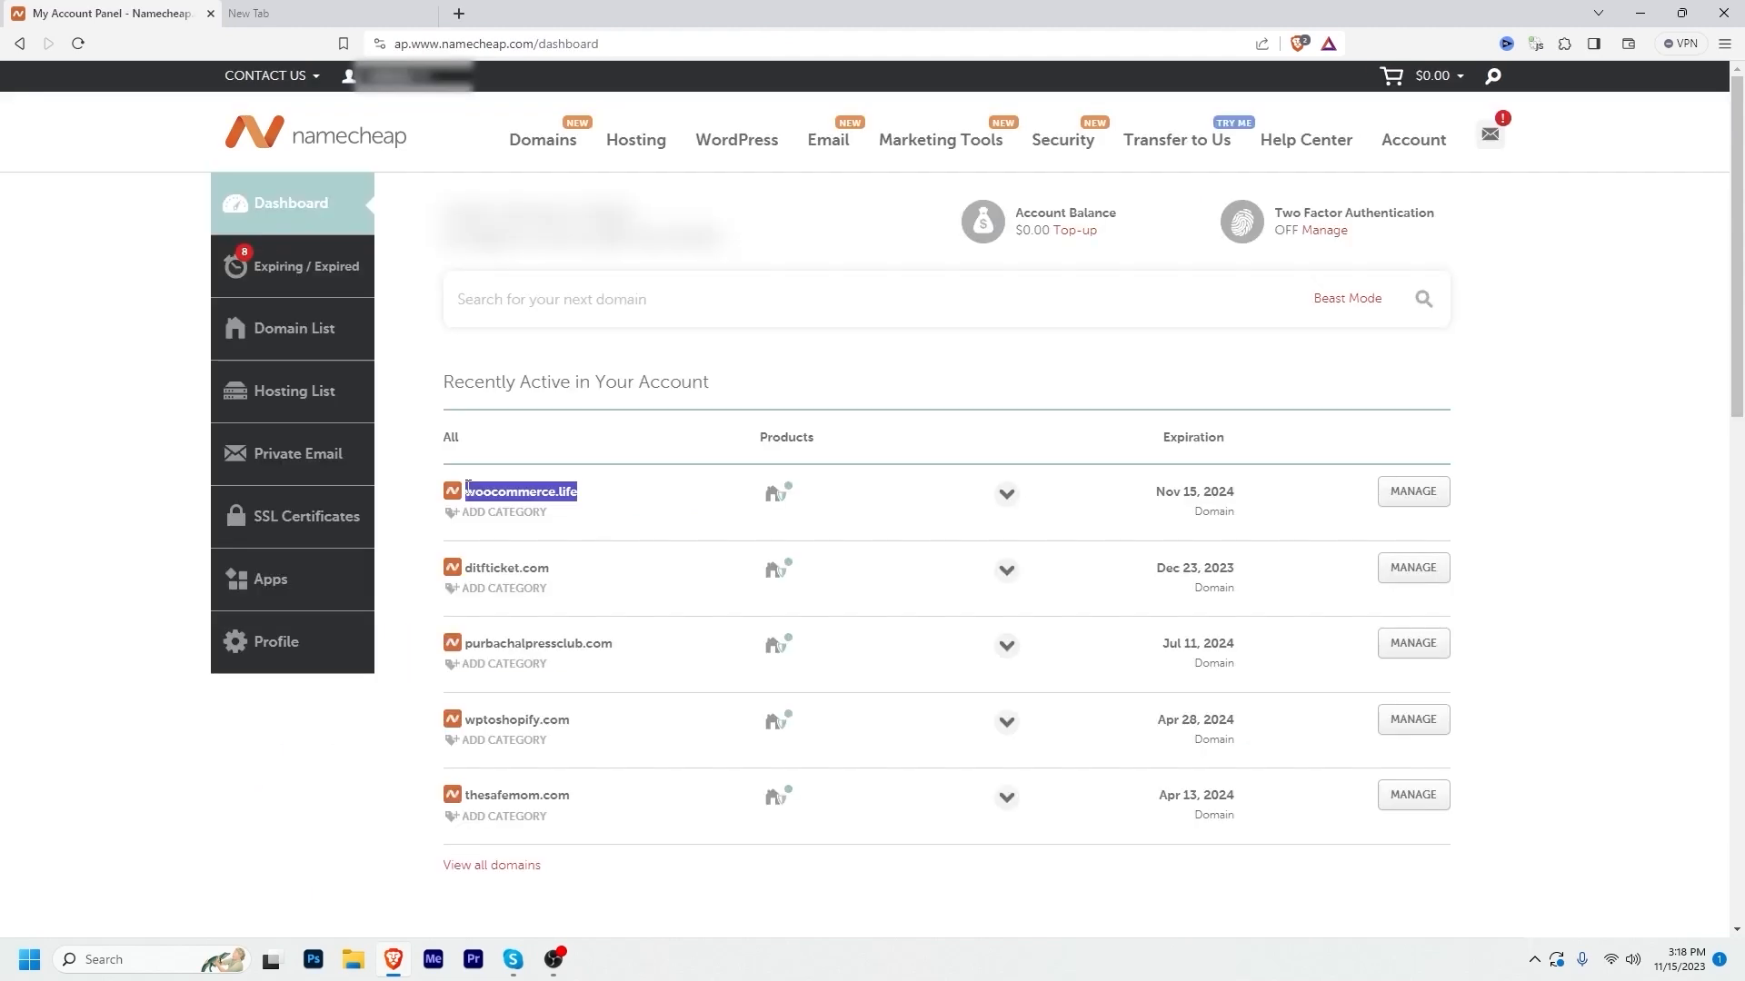
Step: Open woocommerce.life's management page from the dashboard's Recently Active list
click(18, 423)
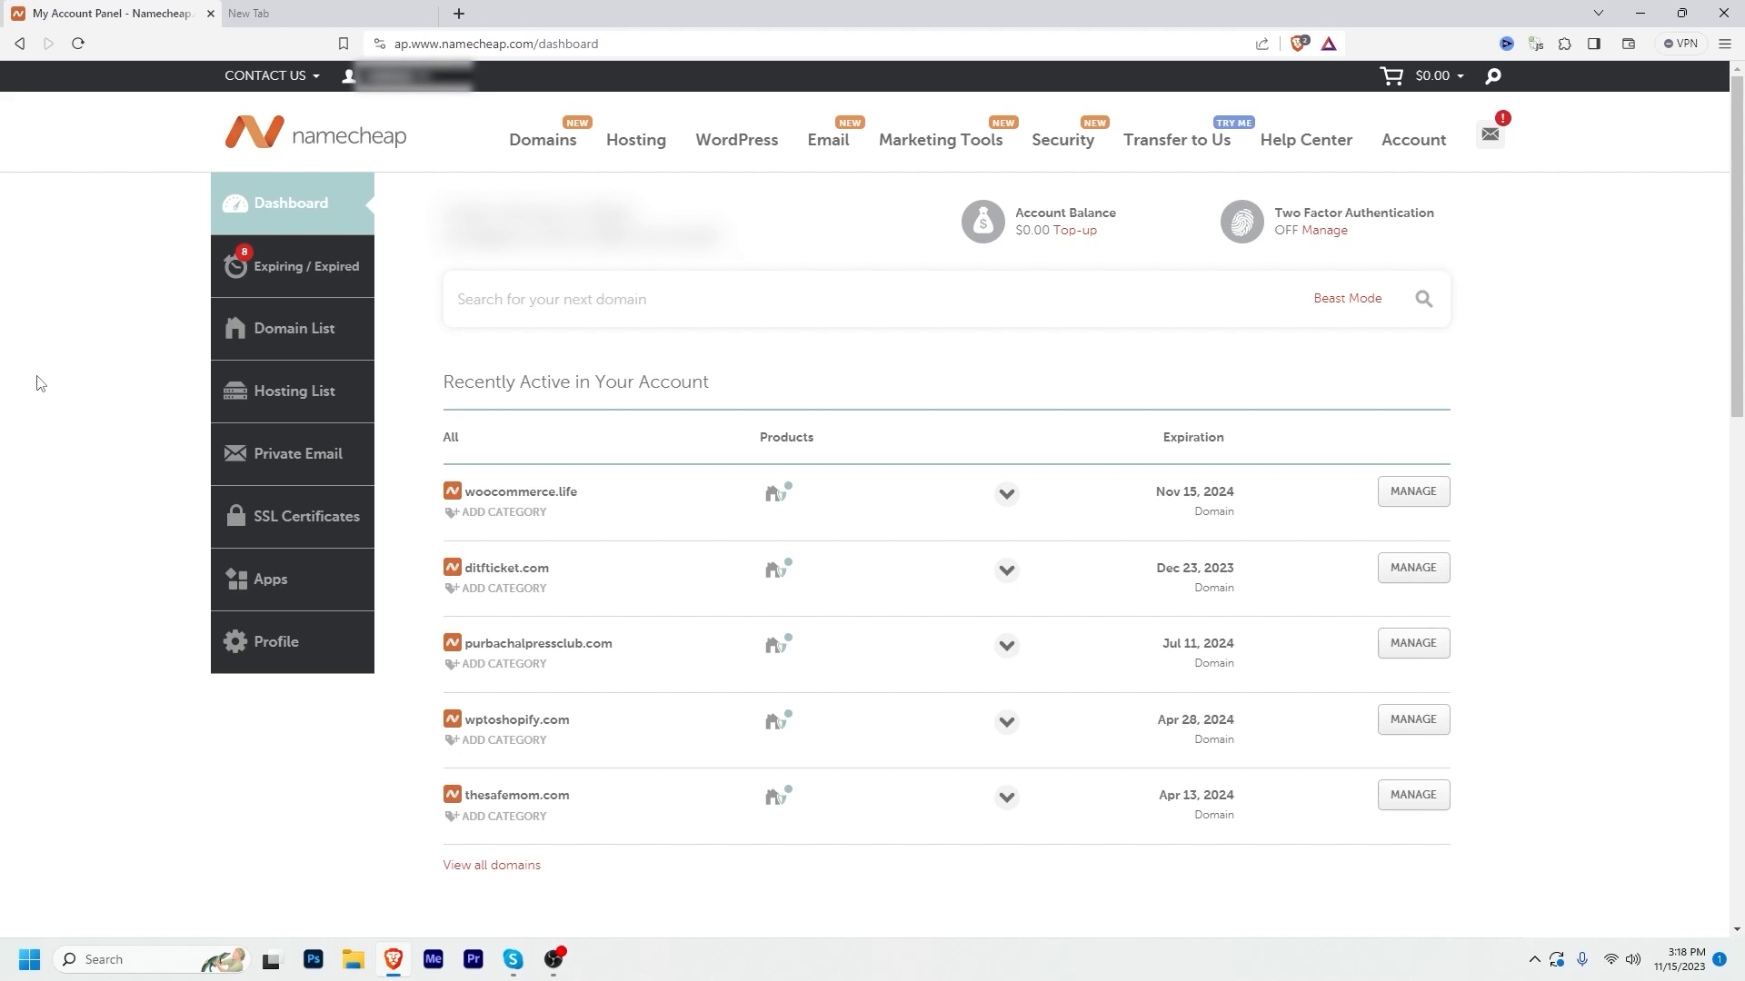
drag(578, 492, 468, 486)
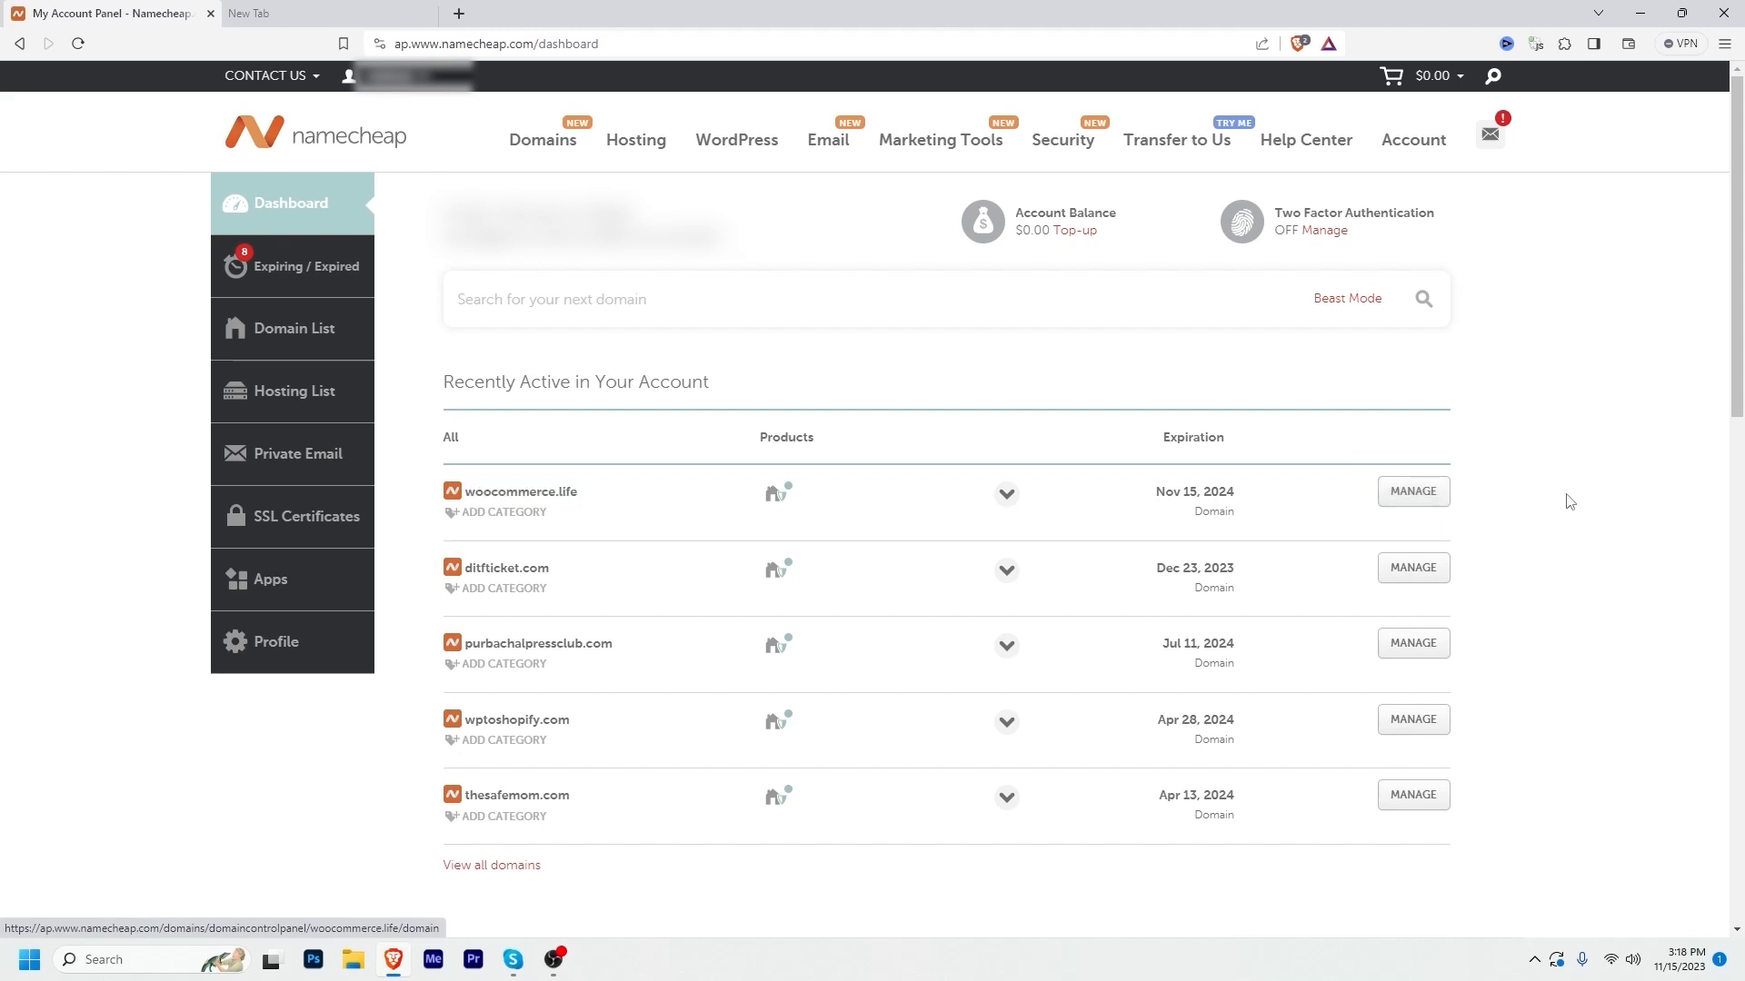
click(1413, 492)
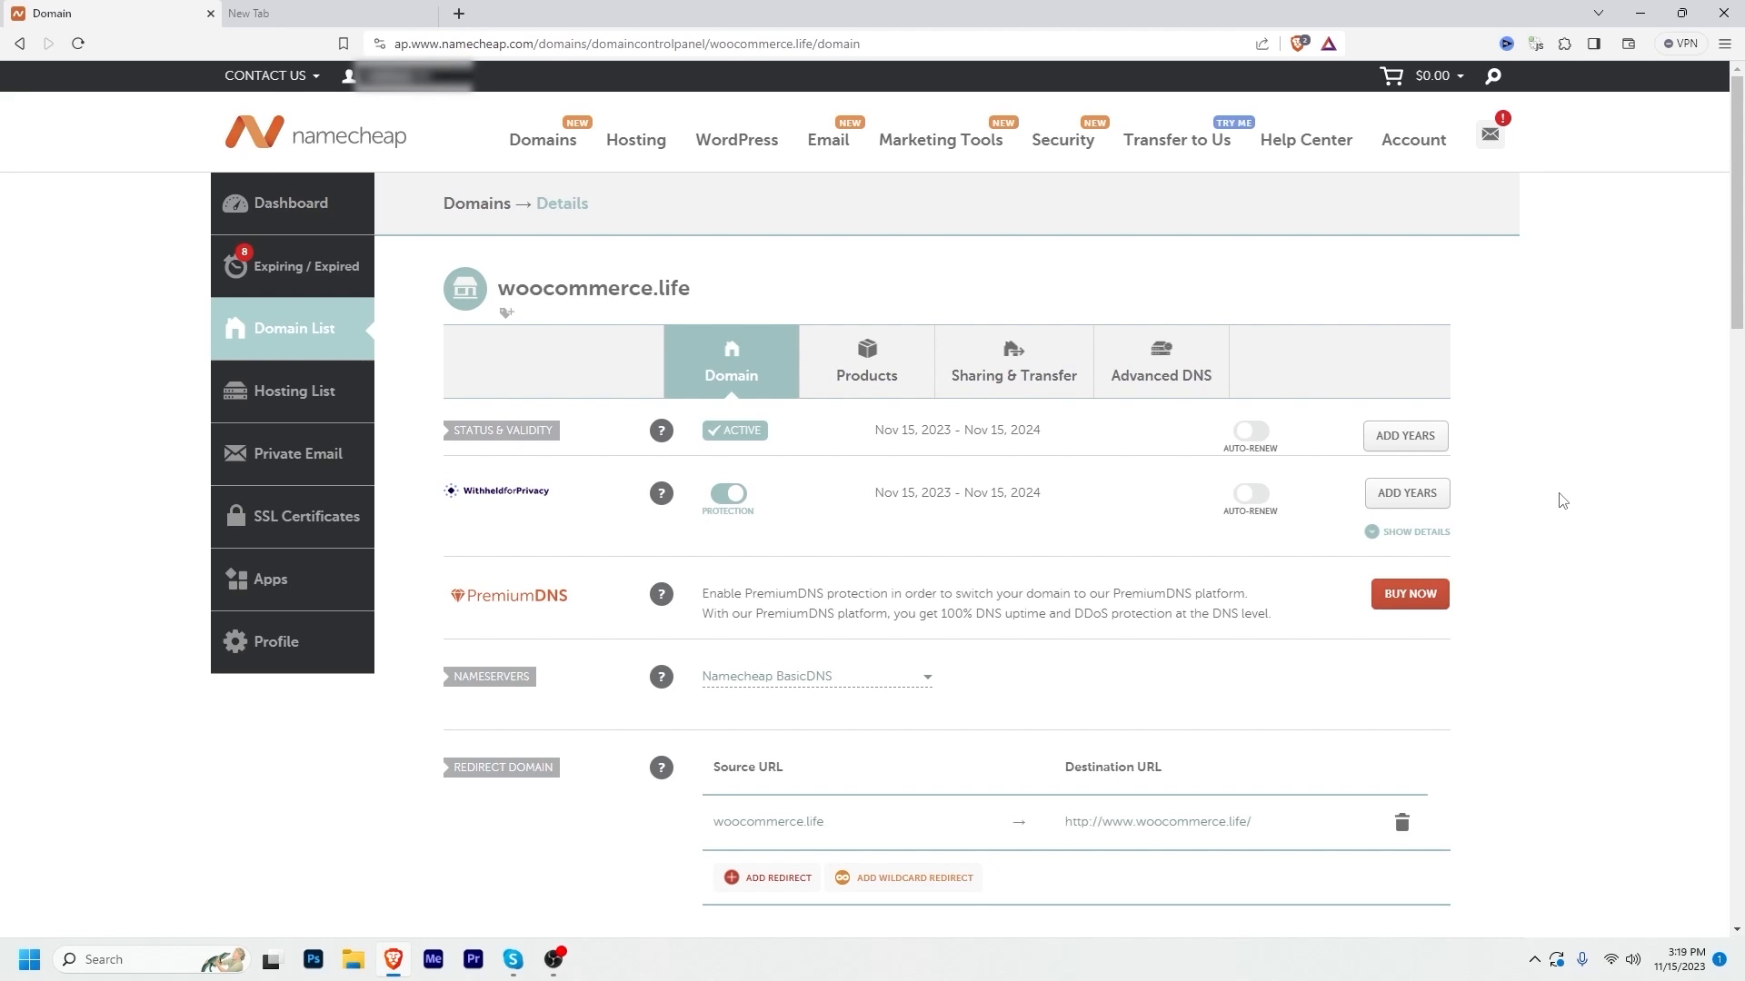
Step: Switch woocommerce.life to Custom DNS using bdns1.exonhost.com and bdns2.exonhost.com
click(805, 679)
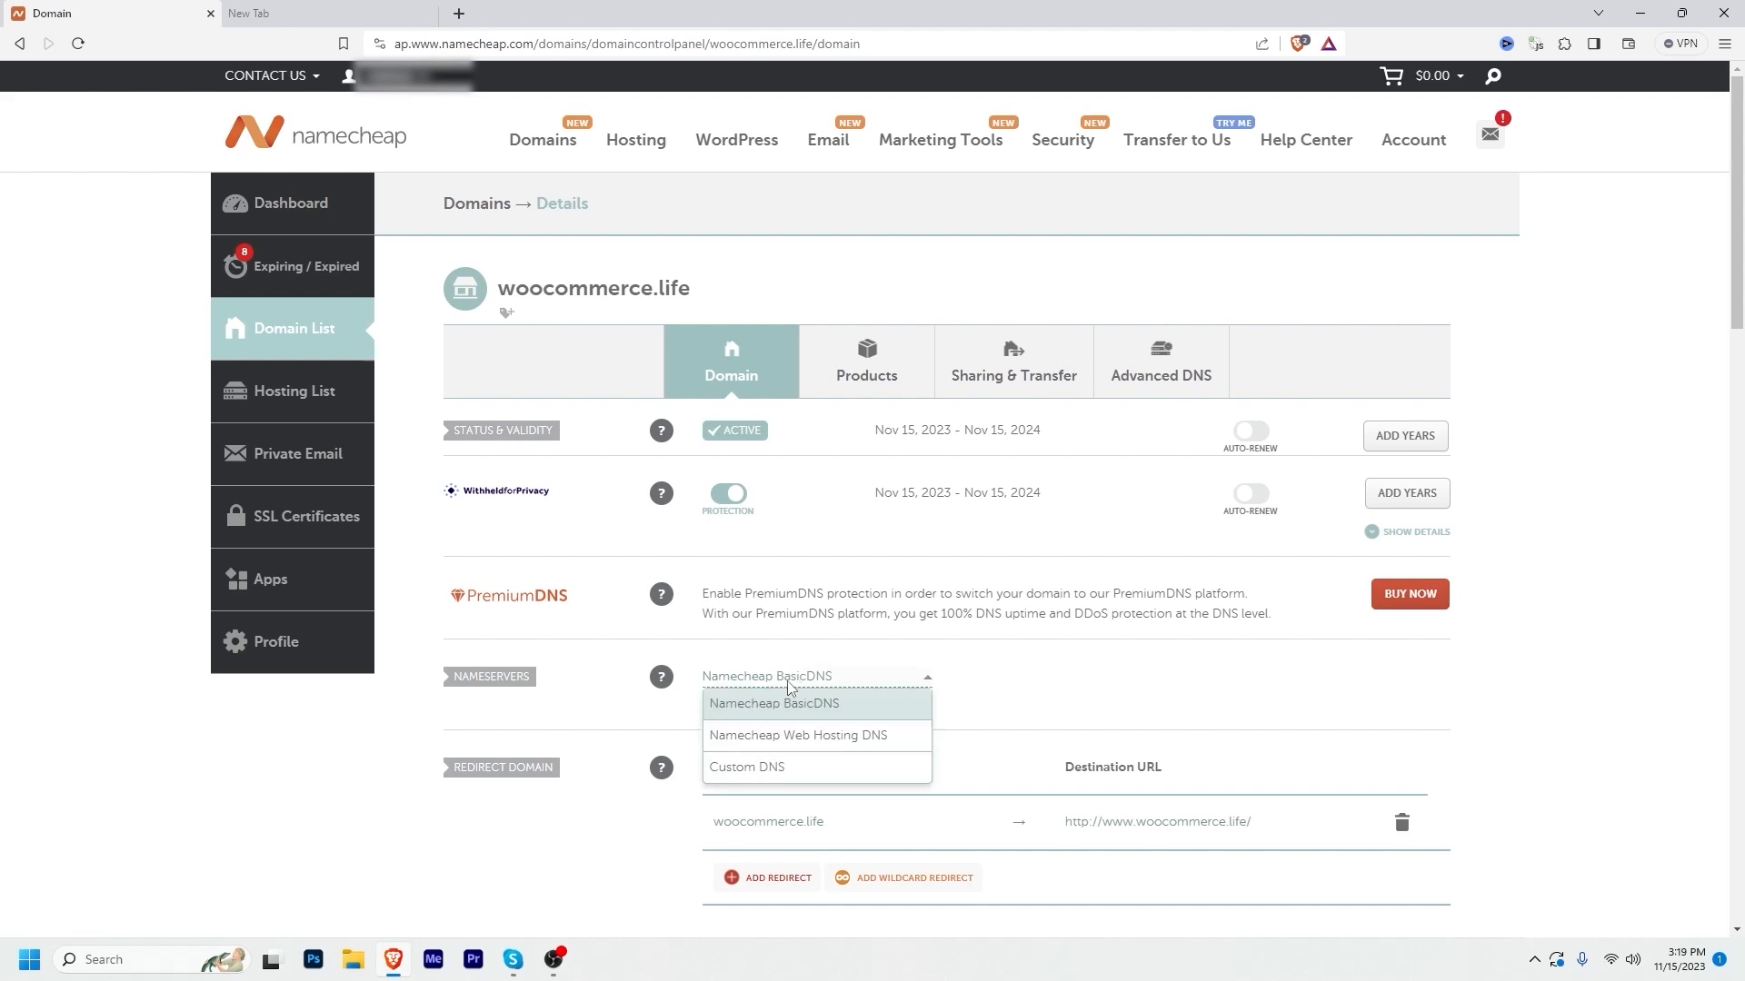
click(743, 767)
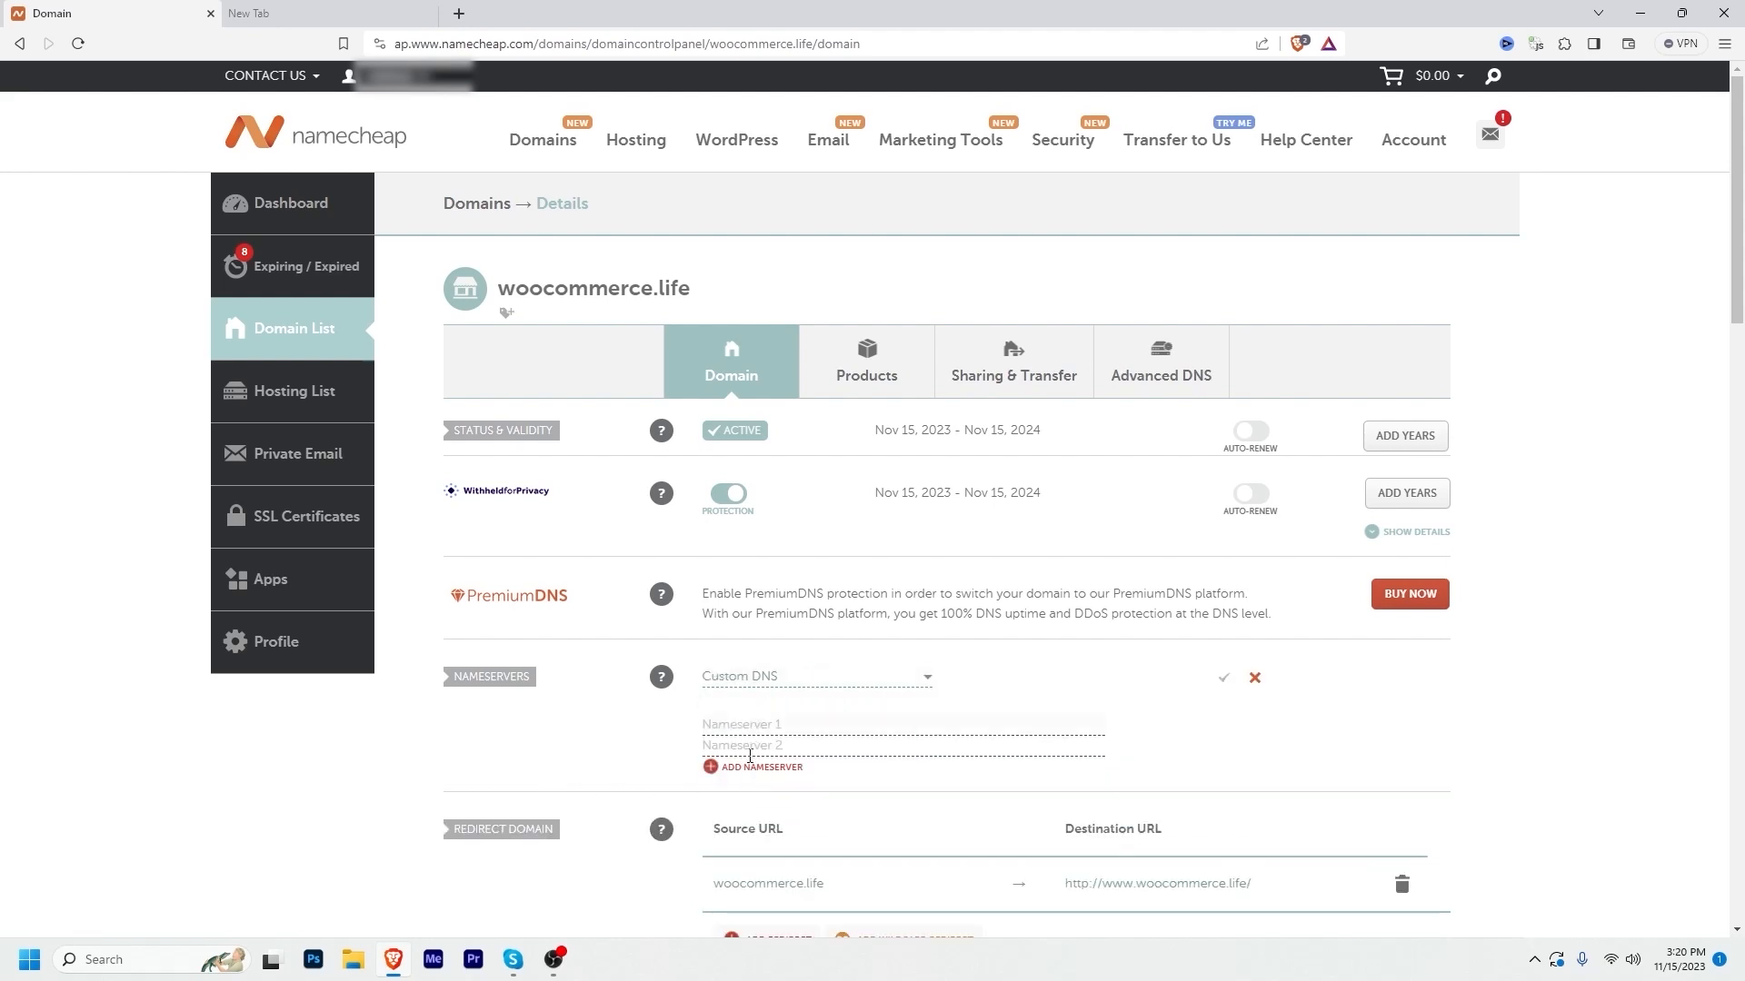
click(1222, 680)
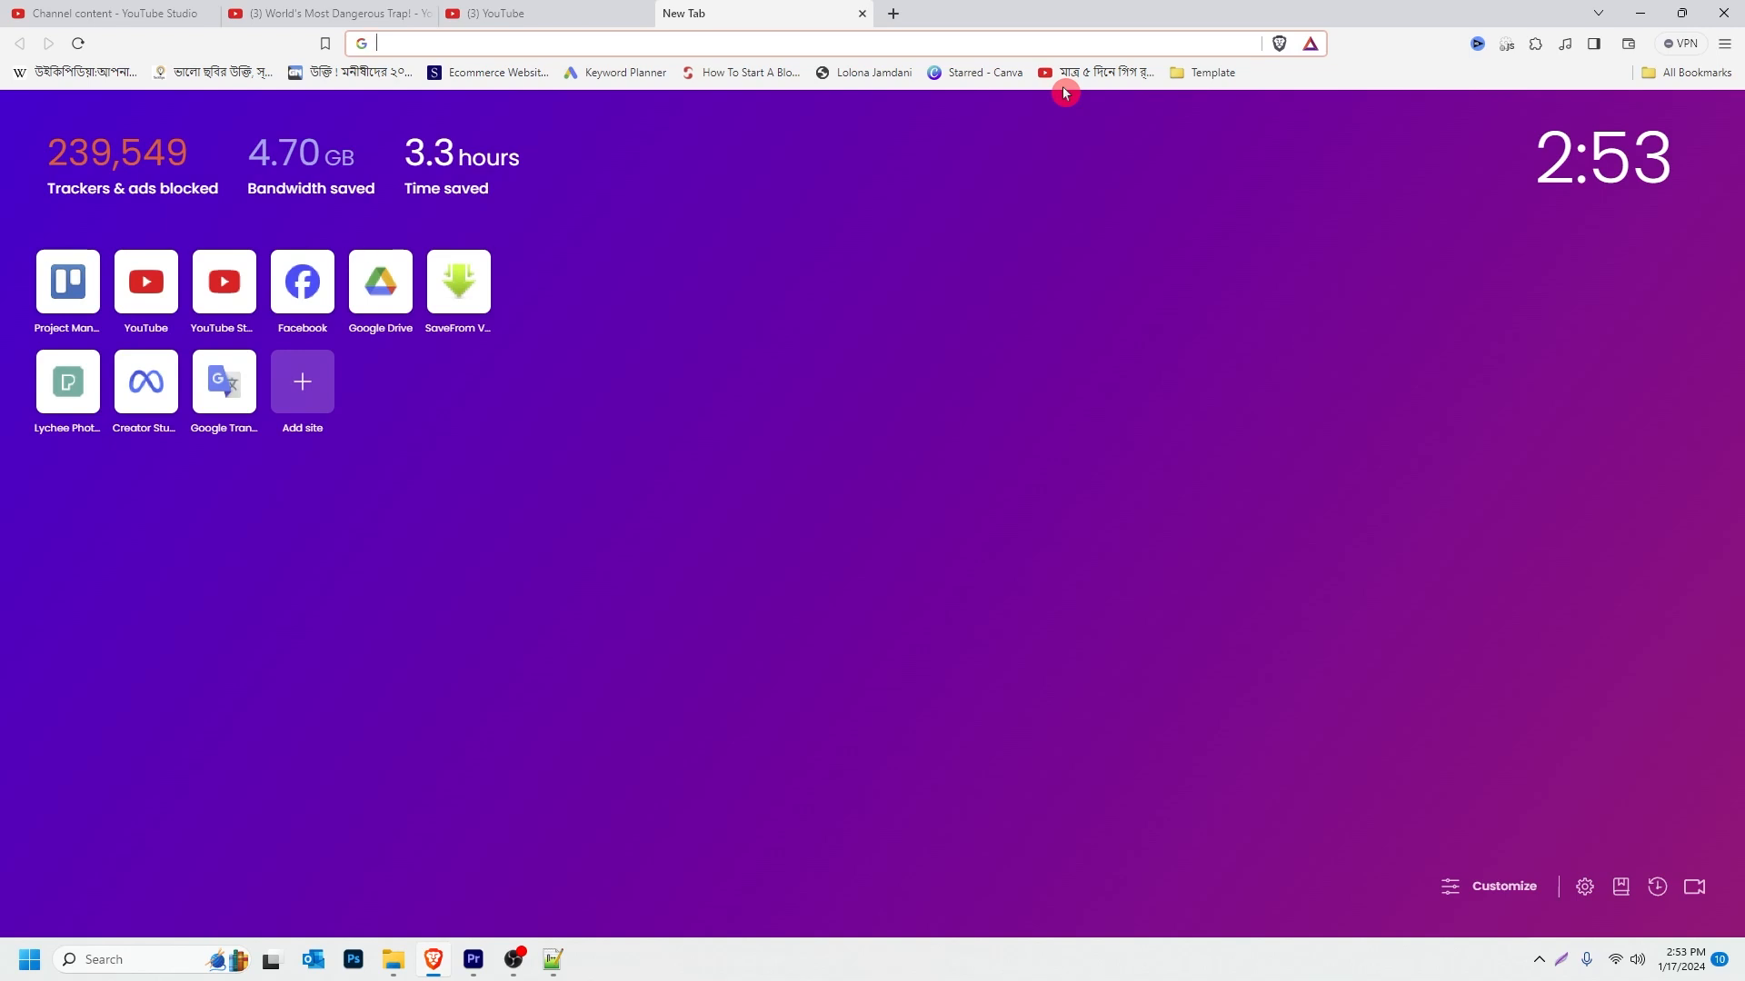
Step: Go to woocommerce.life/cpanel in a new browser tab
text(woocommerce.life/)
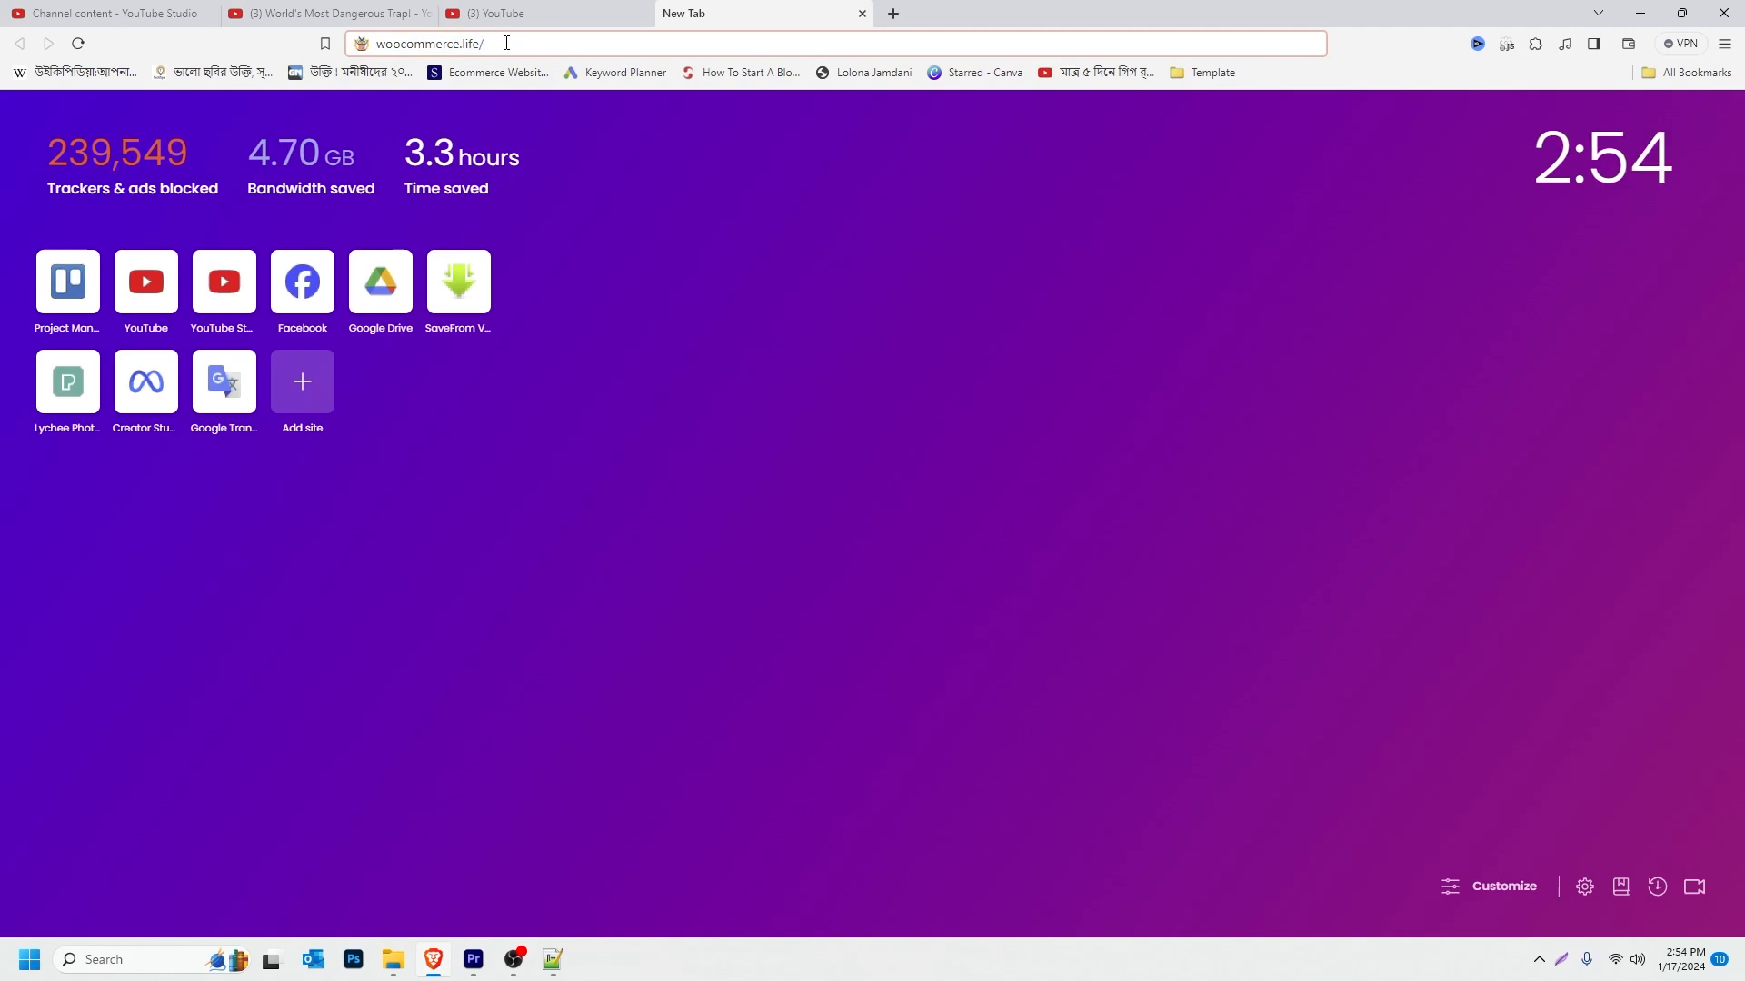
text(c)
text(panel)
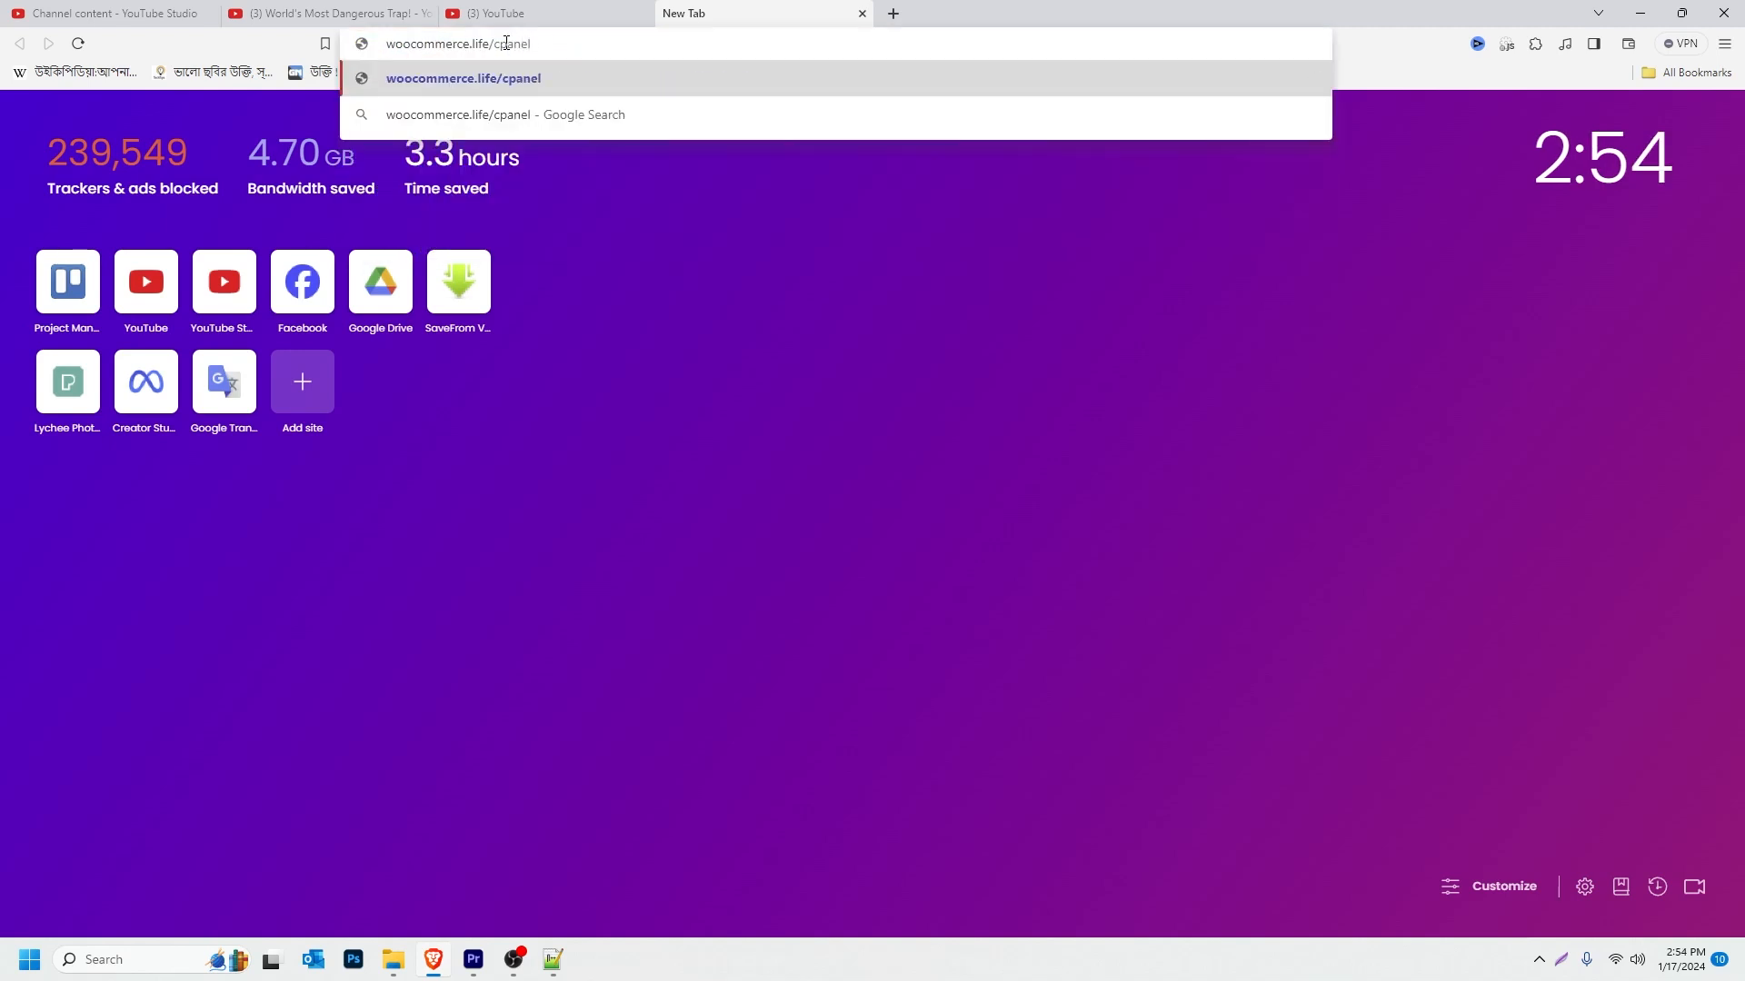
key(Return)
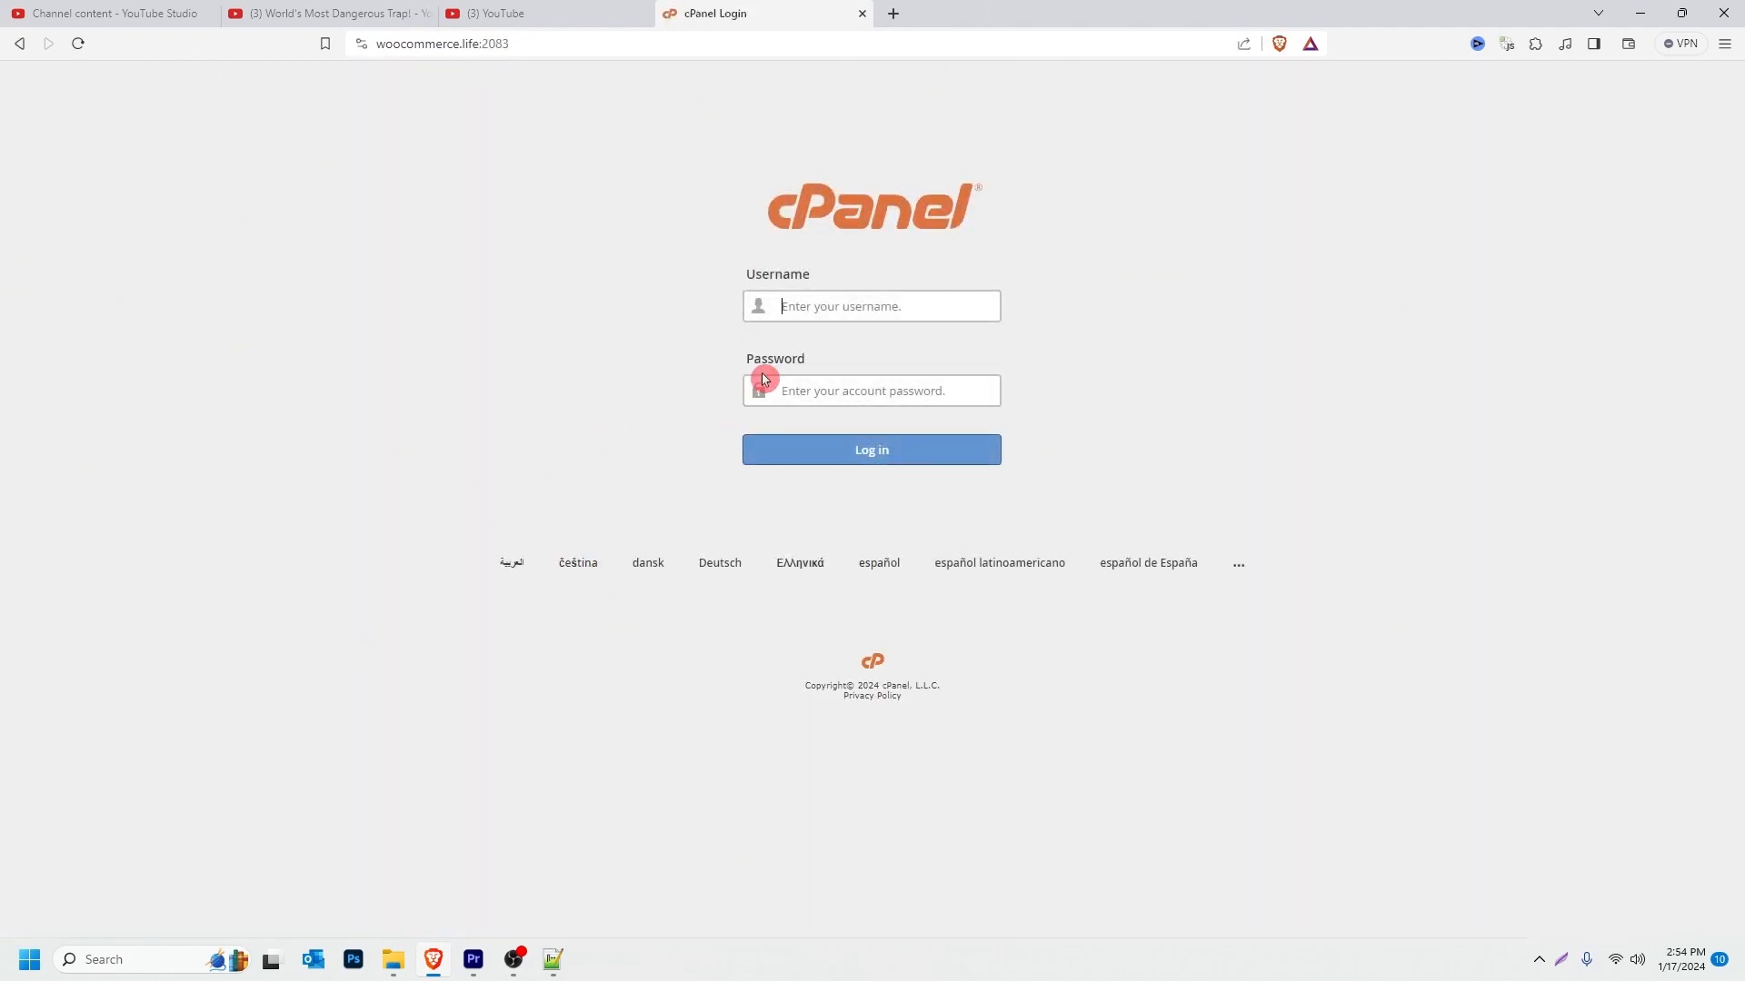
Step: Log in to cPanel and launch WordPress from the Softaculous Apps Installer
click(833, 390)
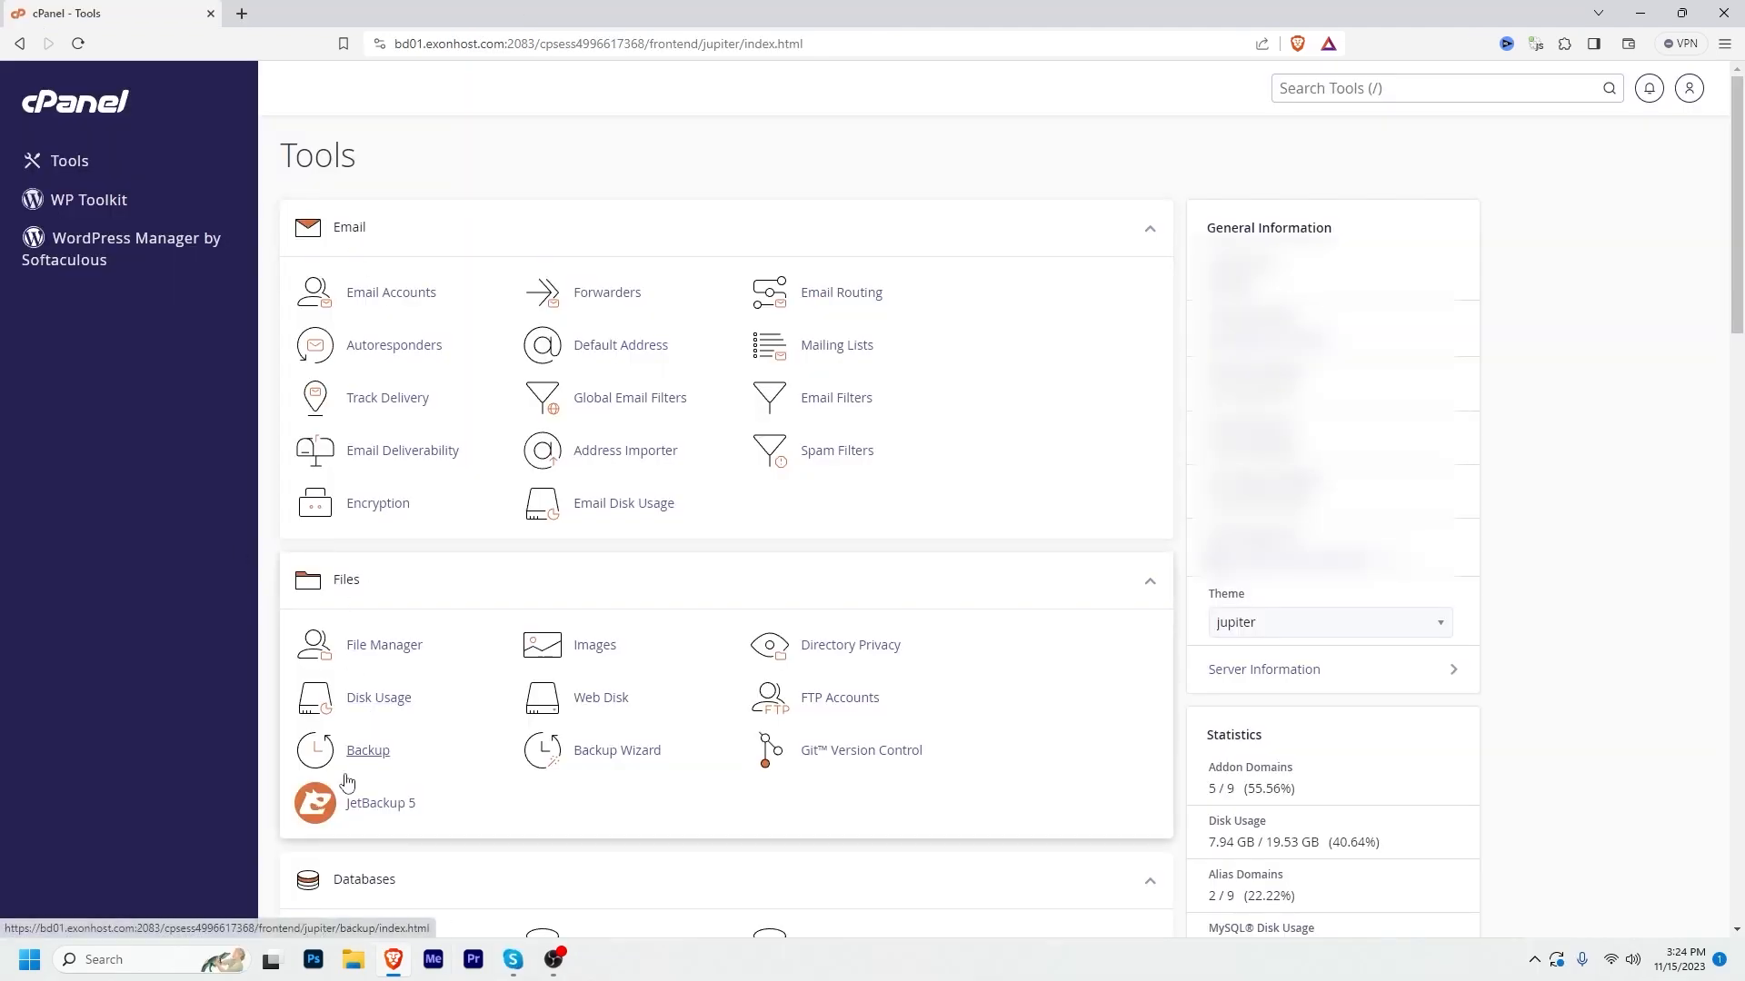
drag(1739, 256, 1743, 432)
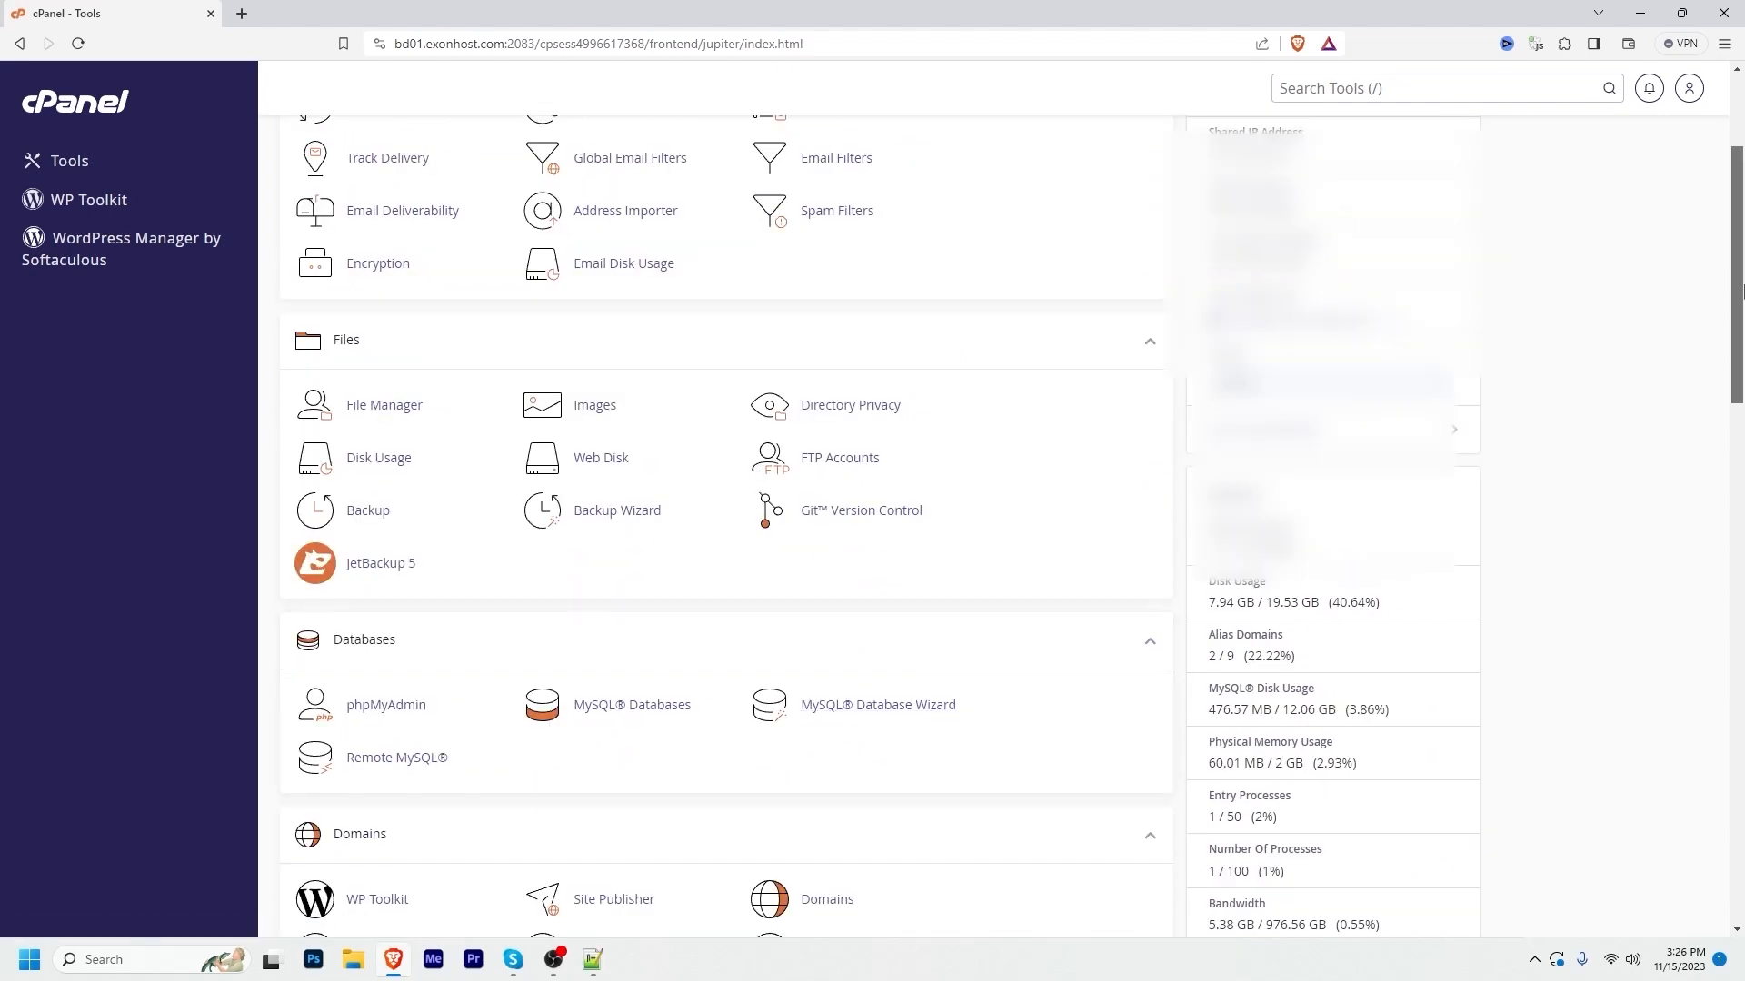
drag(1741, 273, 1741, 827)
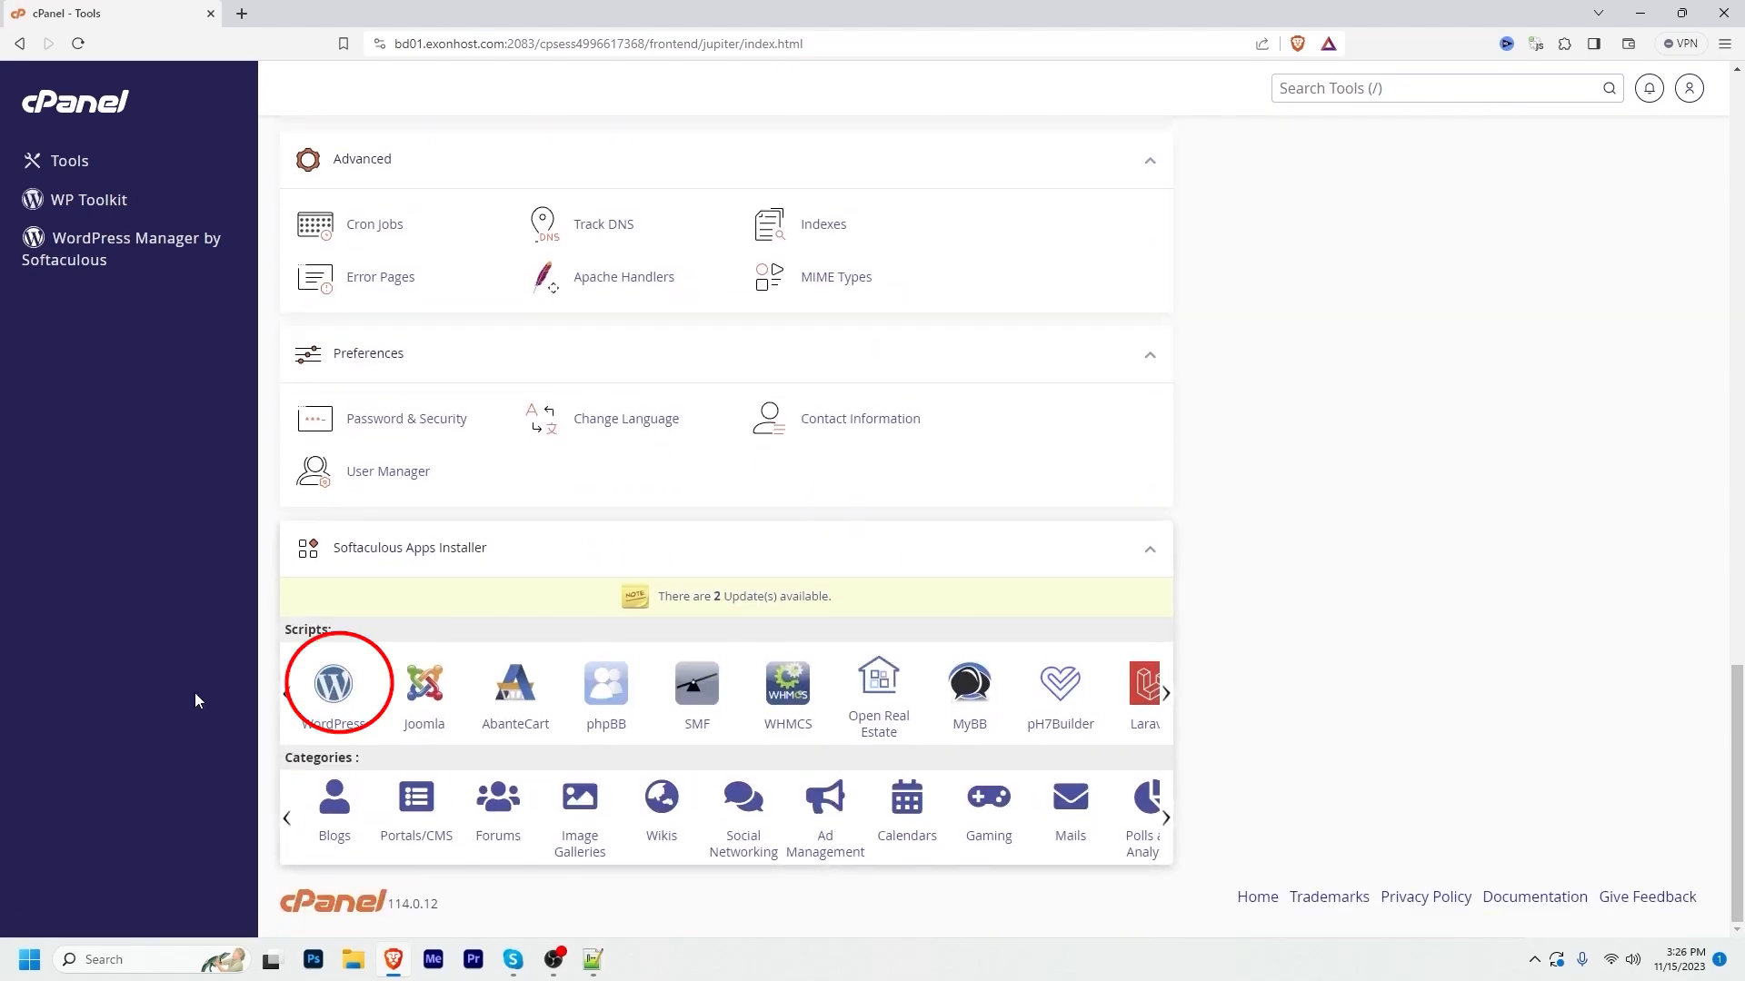
click(344, 704)
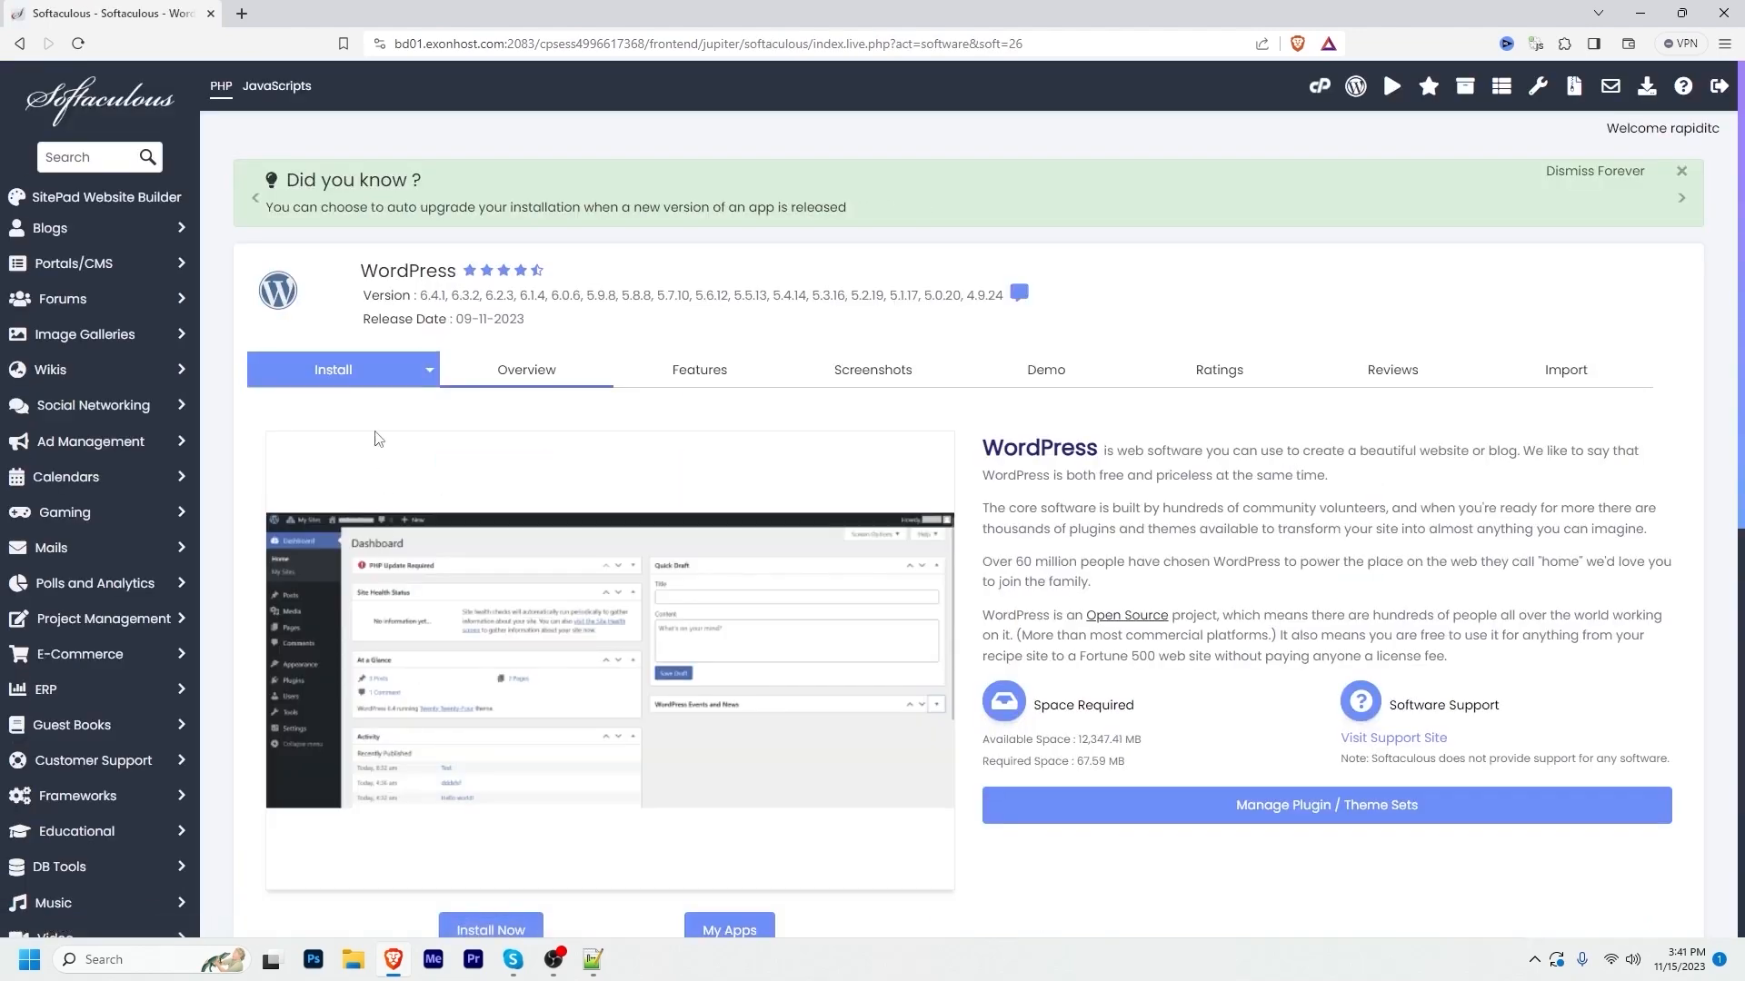
click(462, 941)
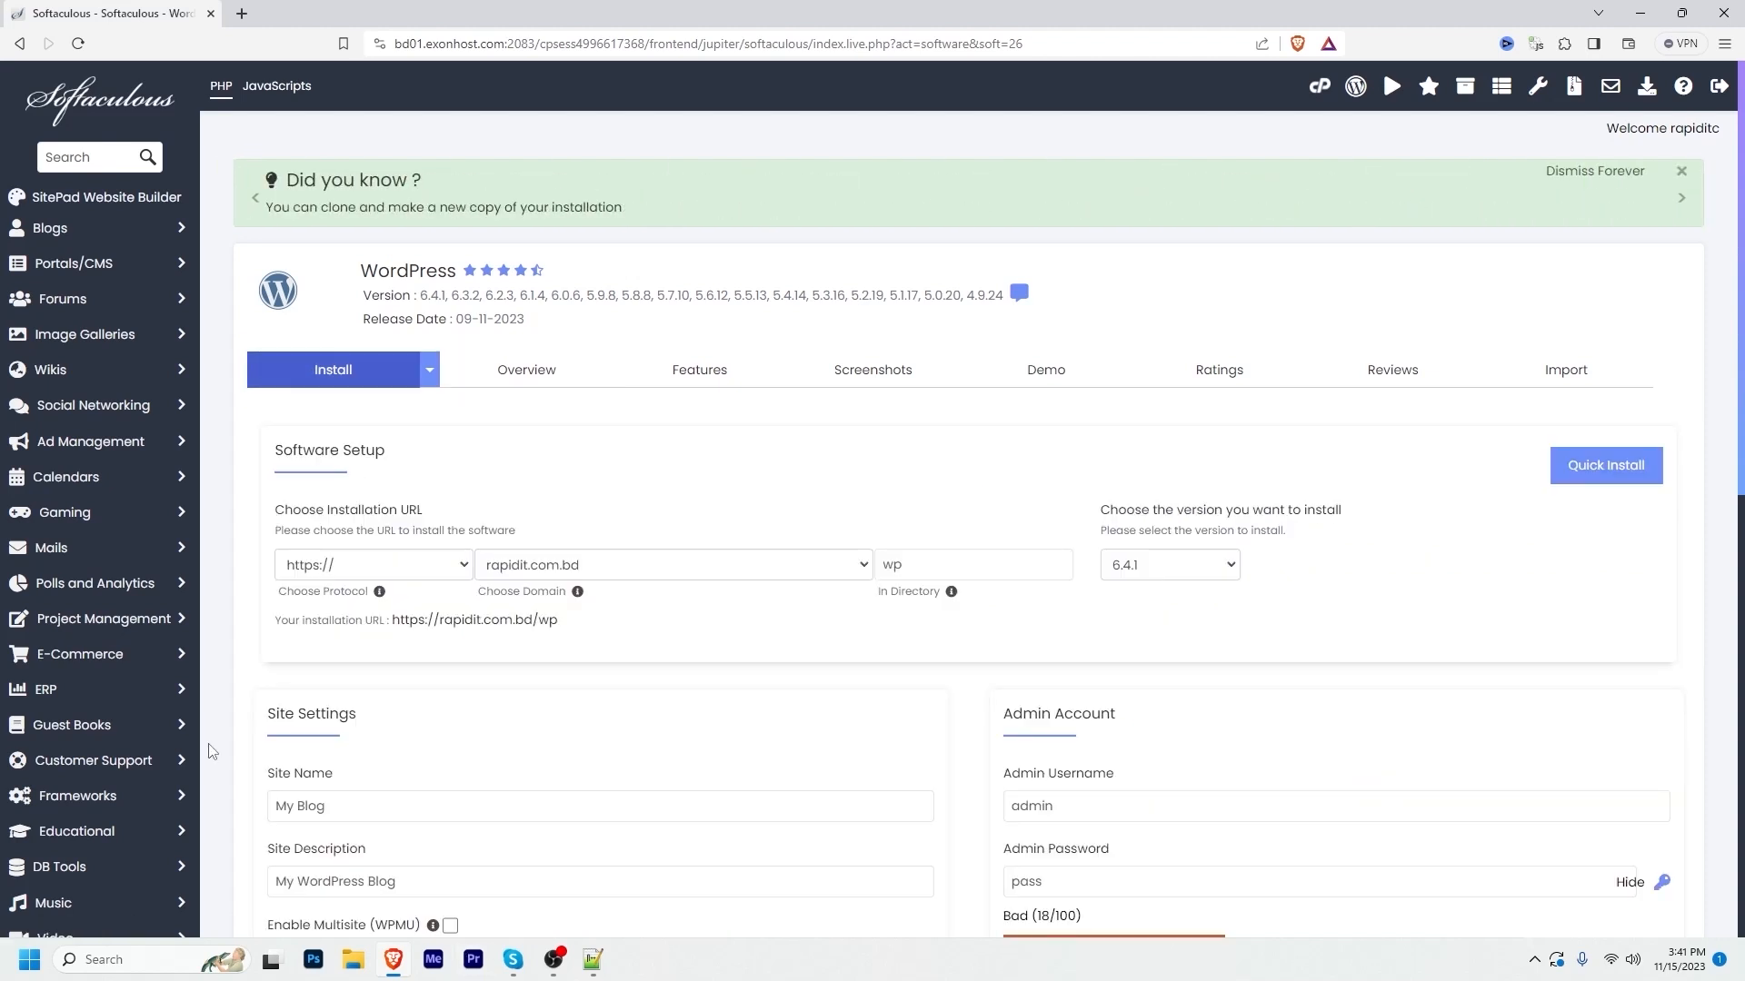
click(643, 565)
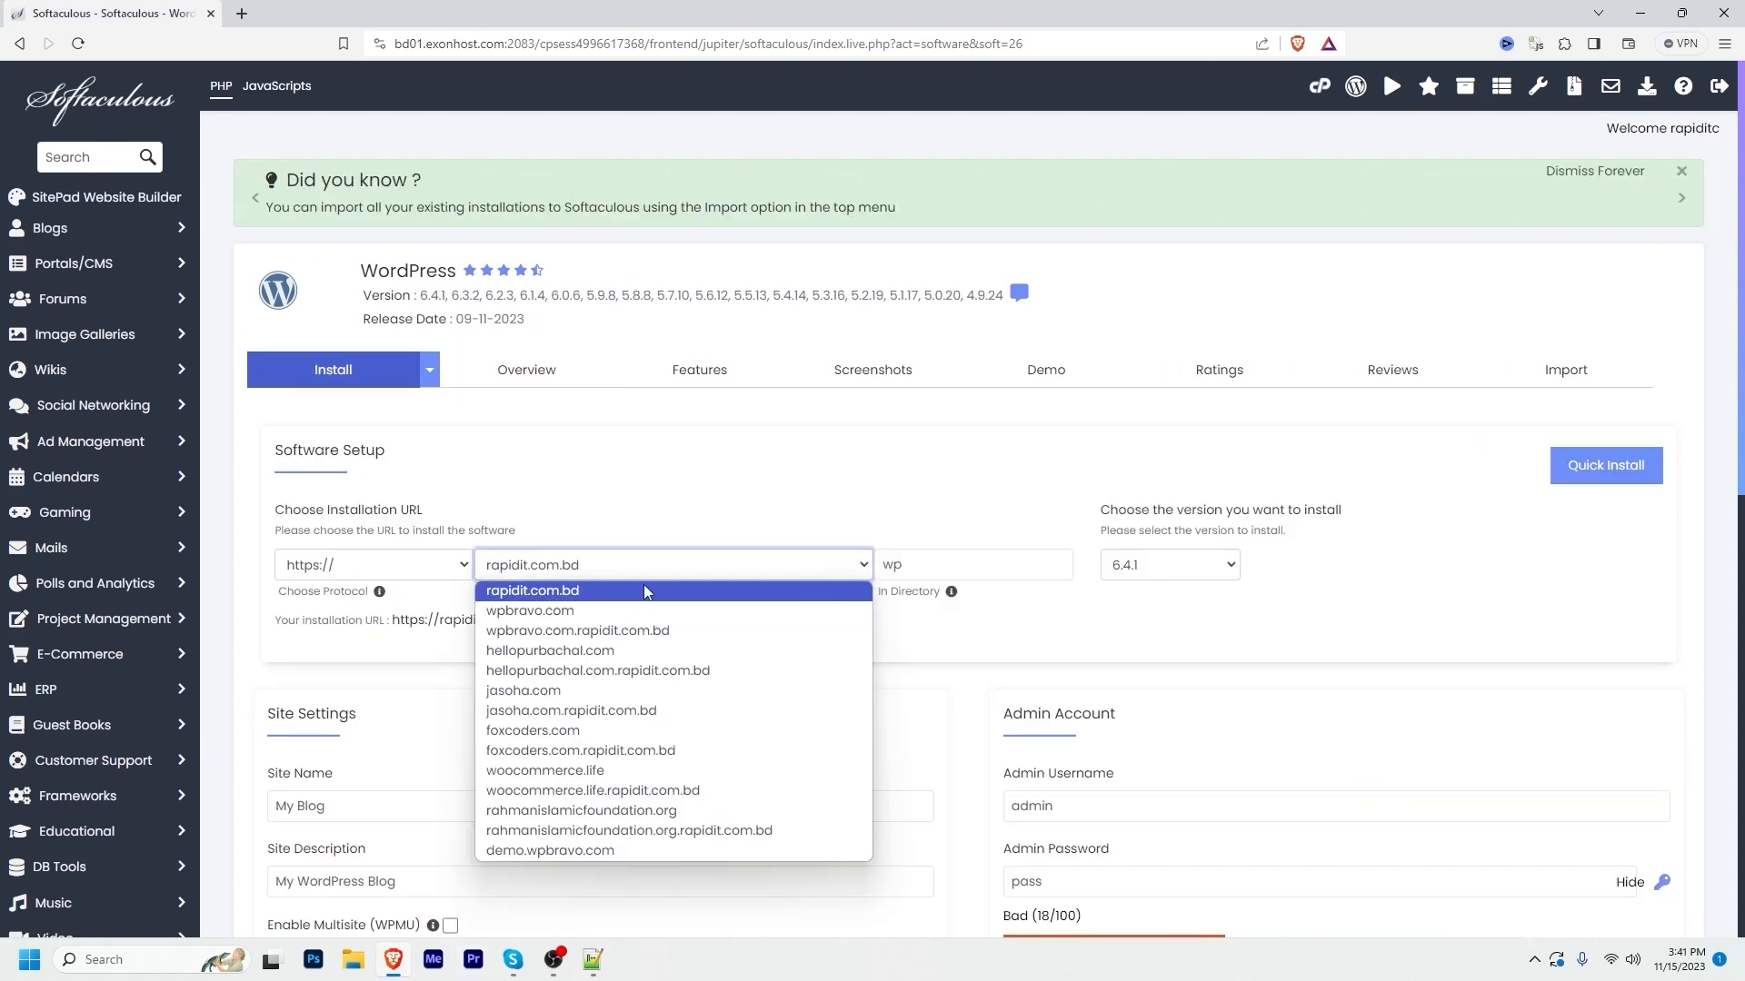
click(636, 799)
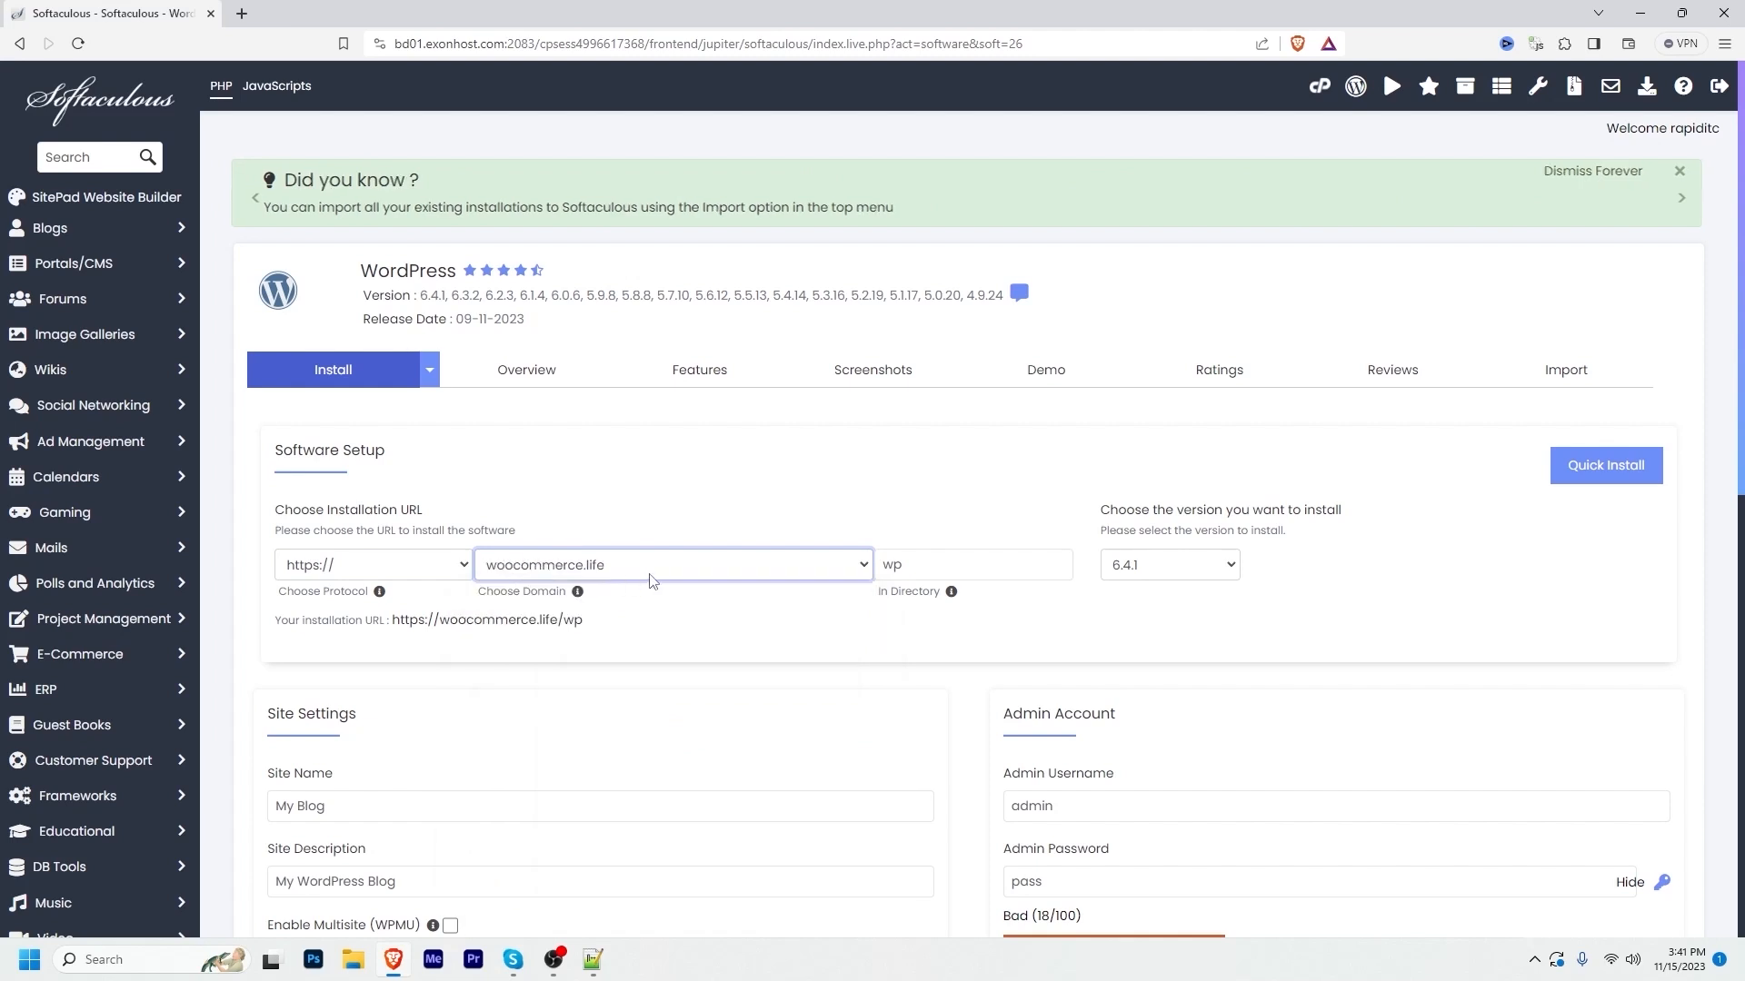
double_click(890, 565)
key(BackSpace)
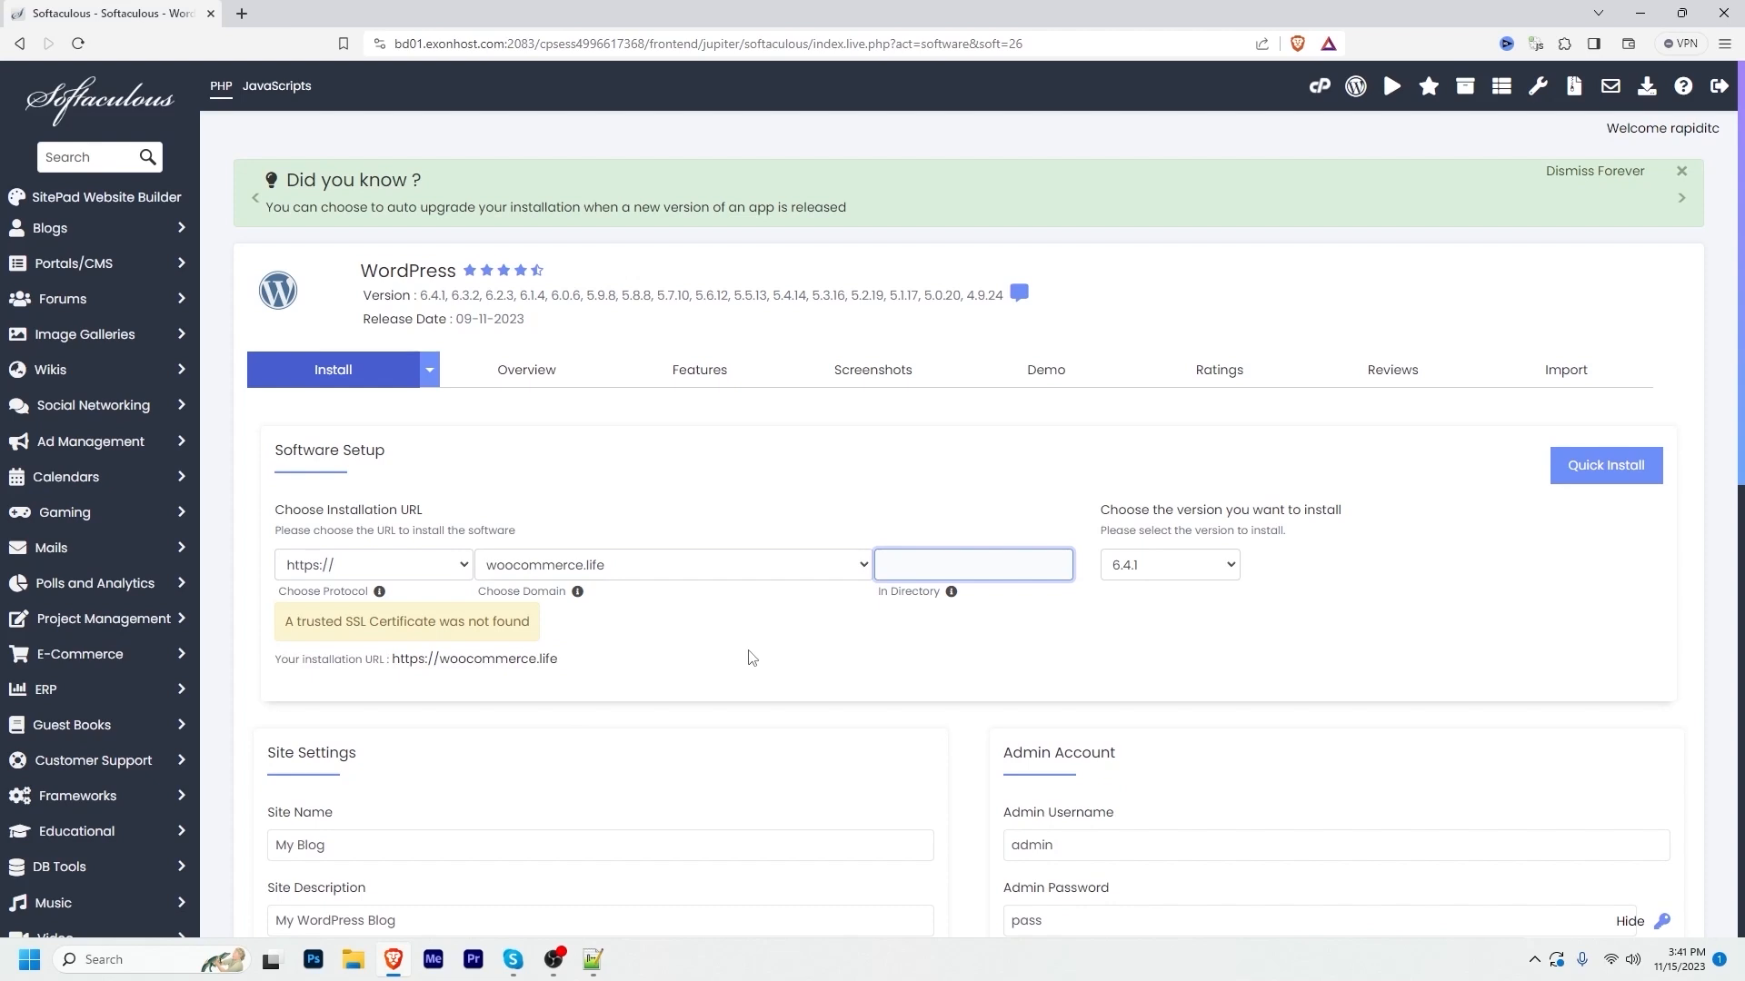
click(1154, 572)
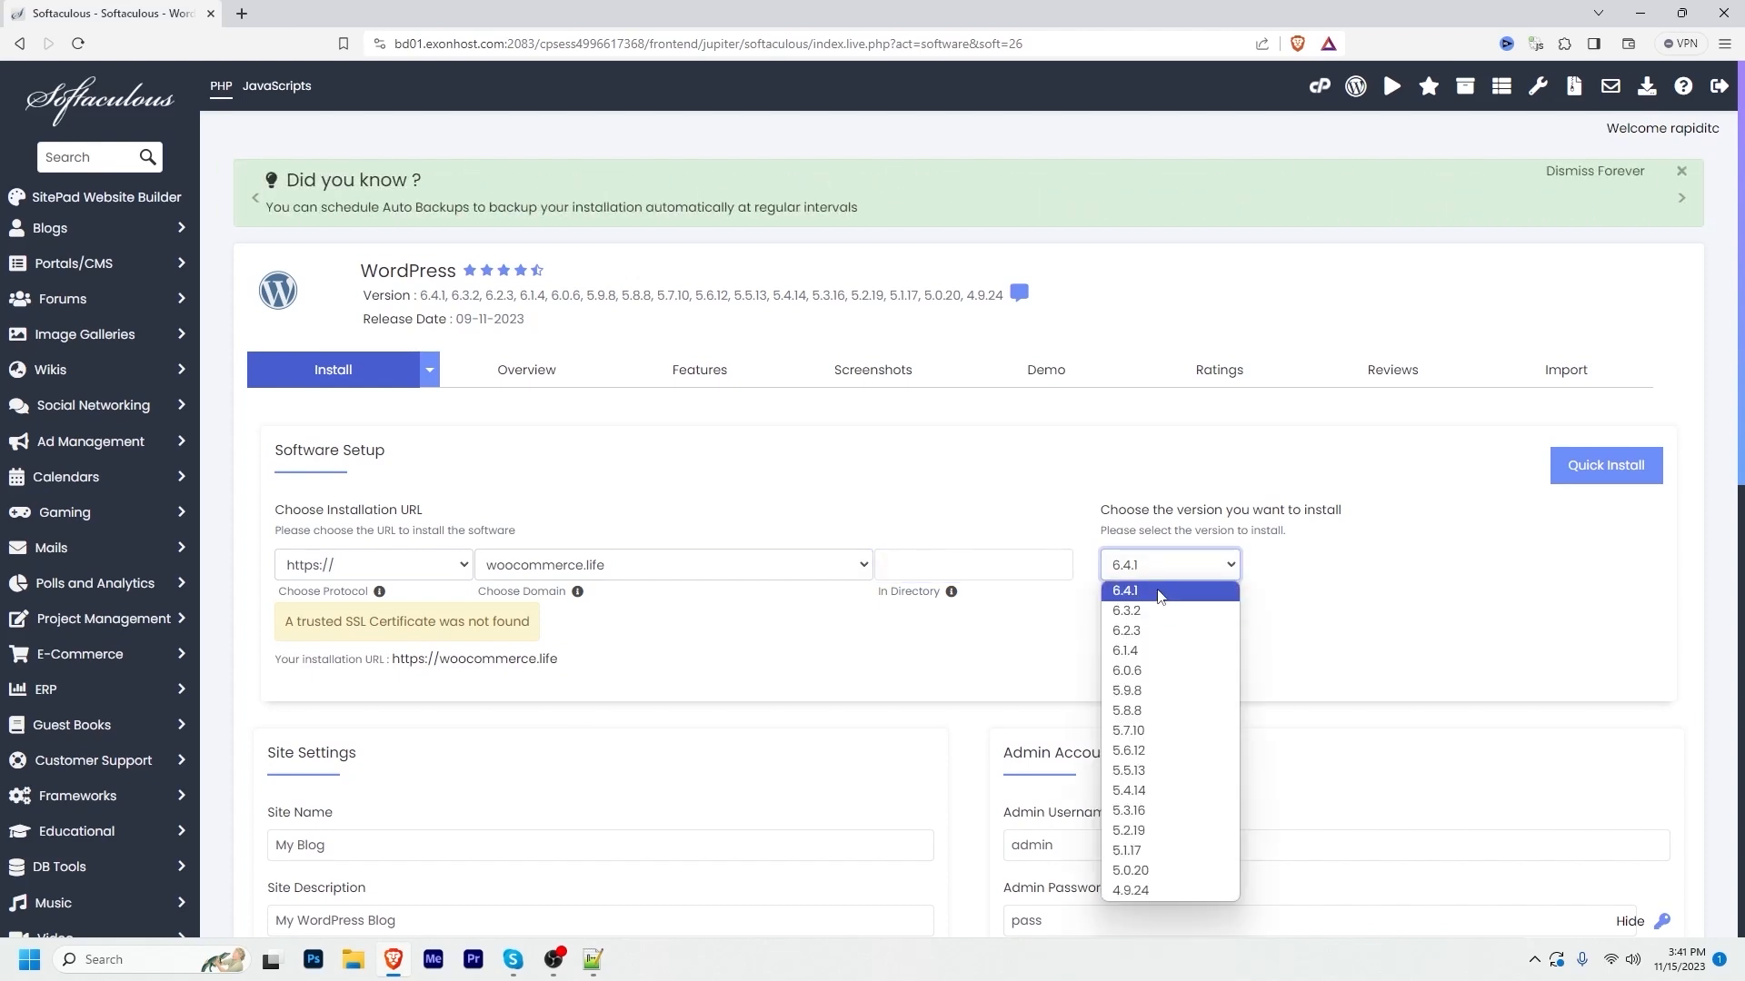
click(1470, 595)
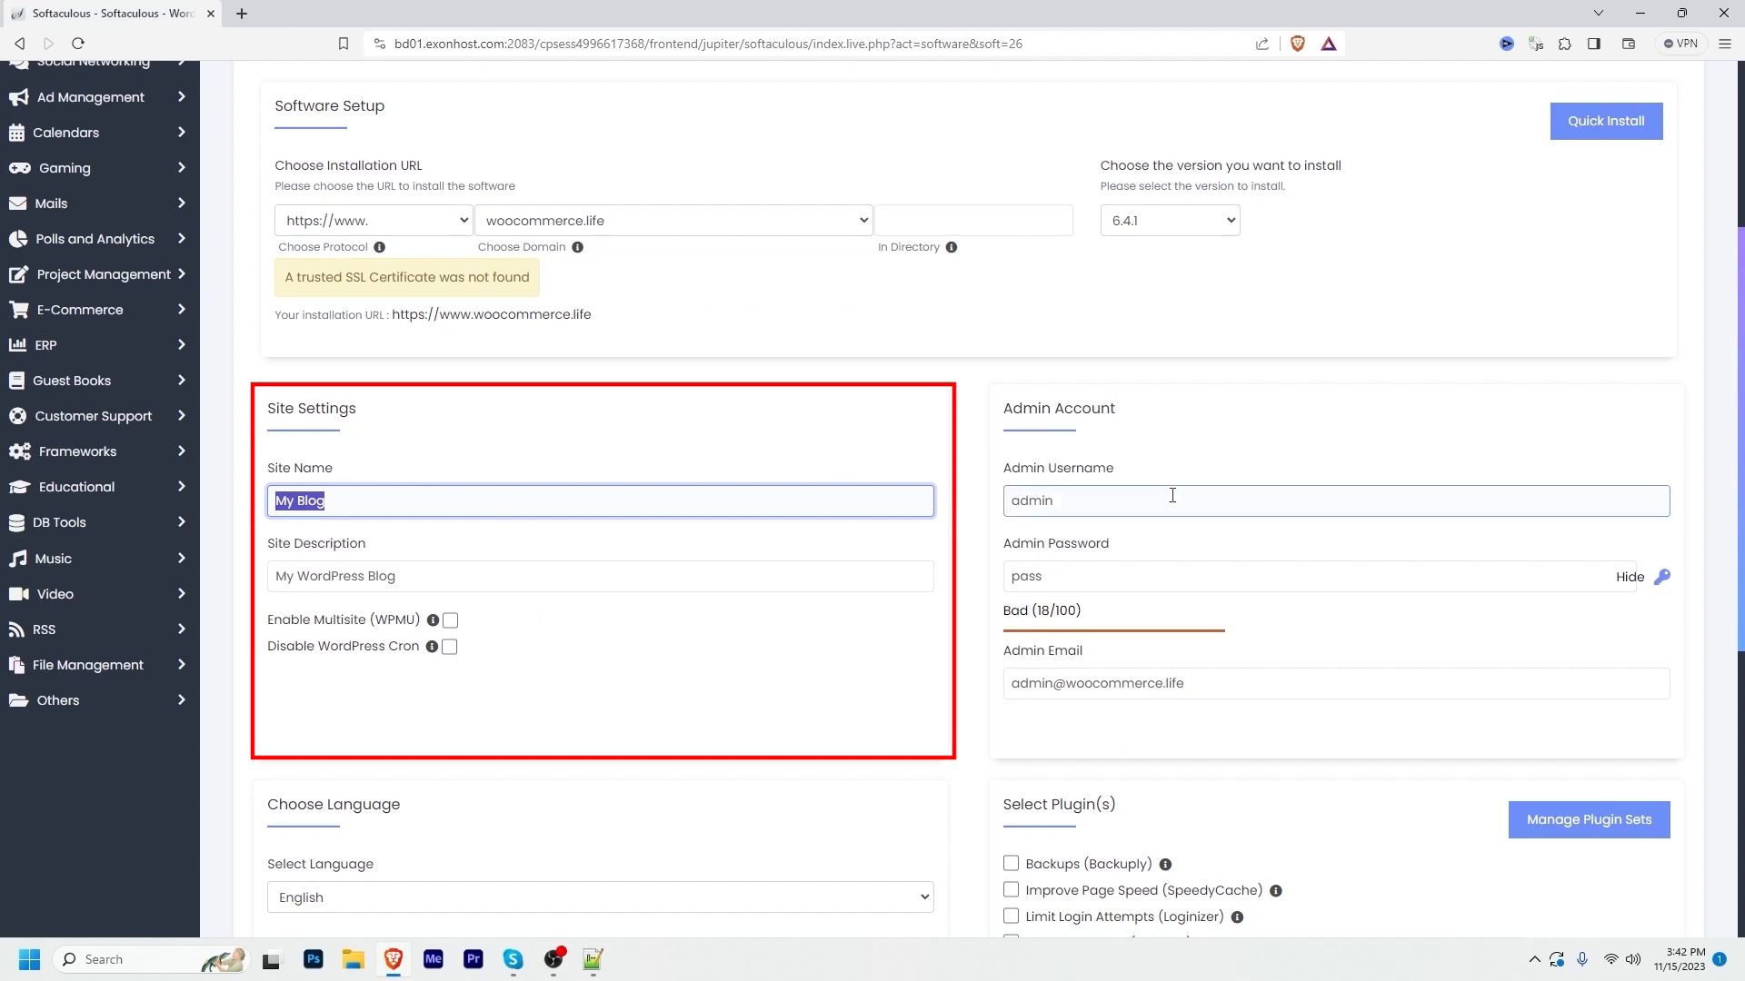
Step: Name the site 'WooCommerce Life' and clear the site description
text(WooCommerce Life)
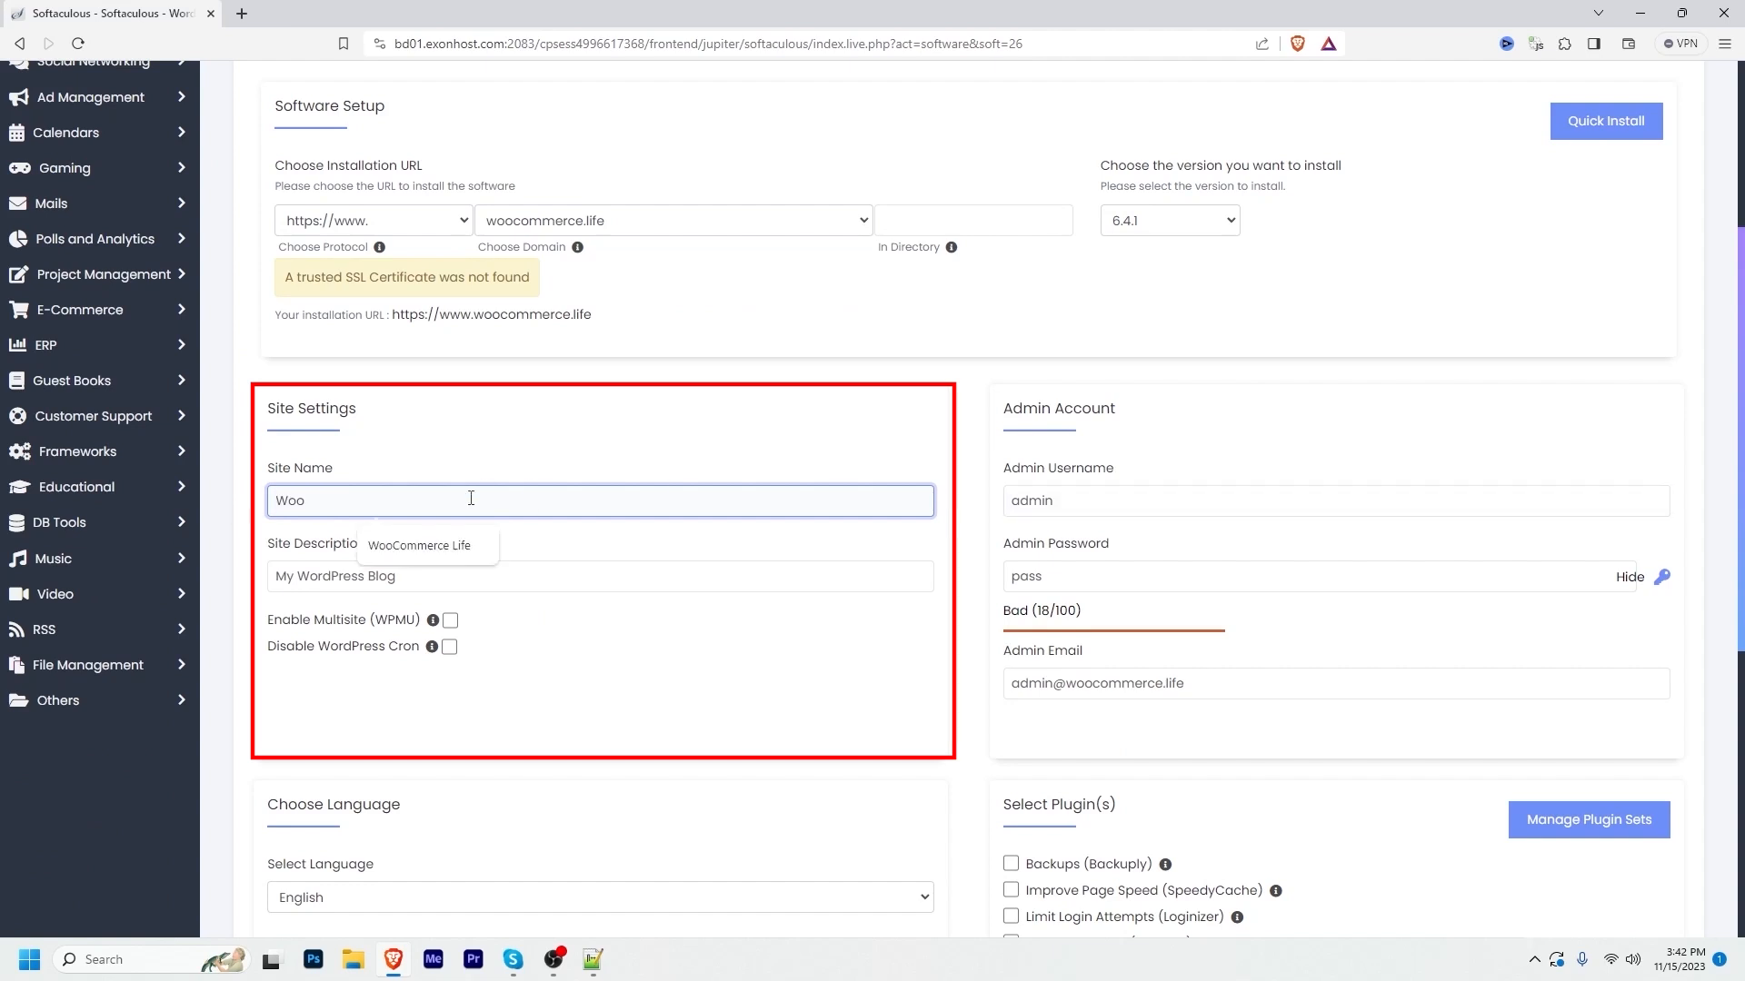
triple_click(372, 584)
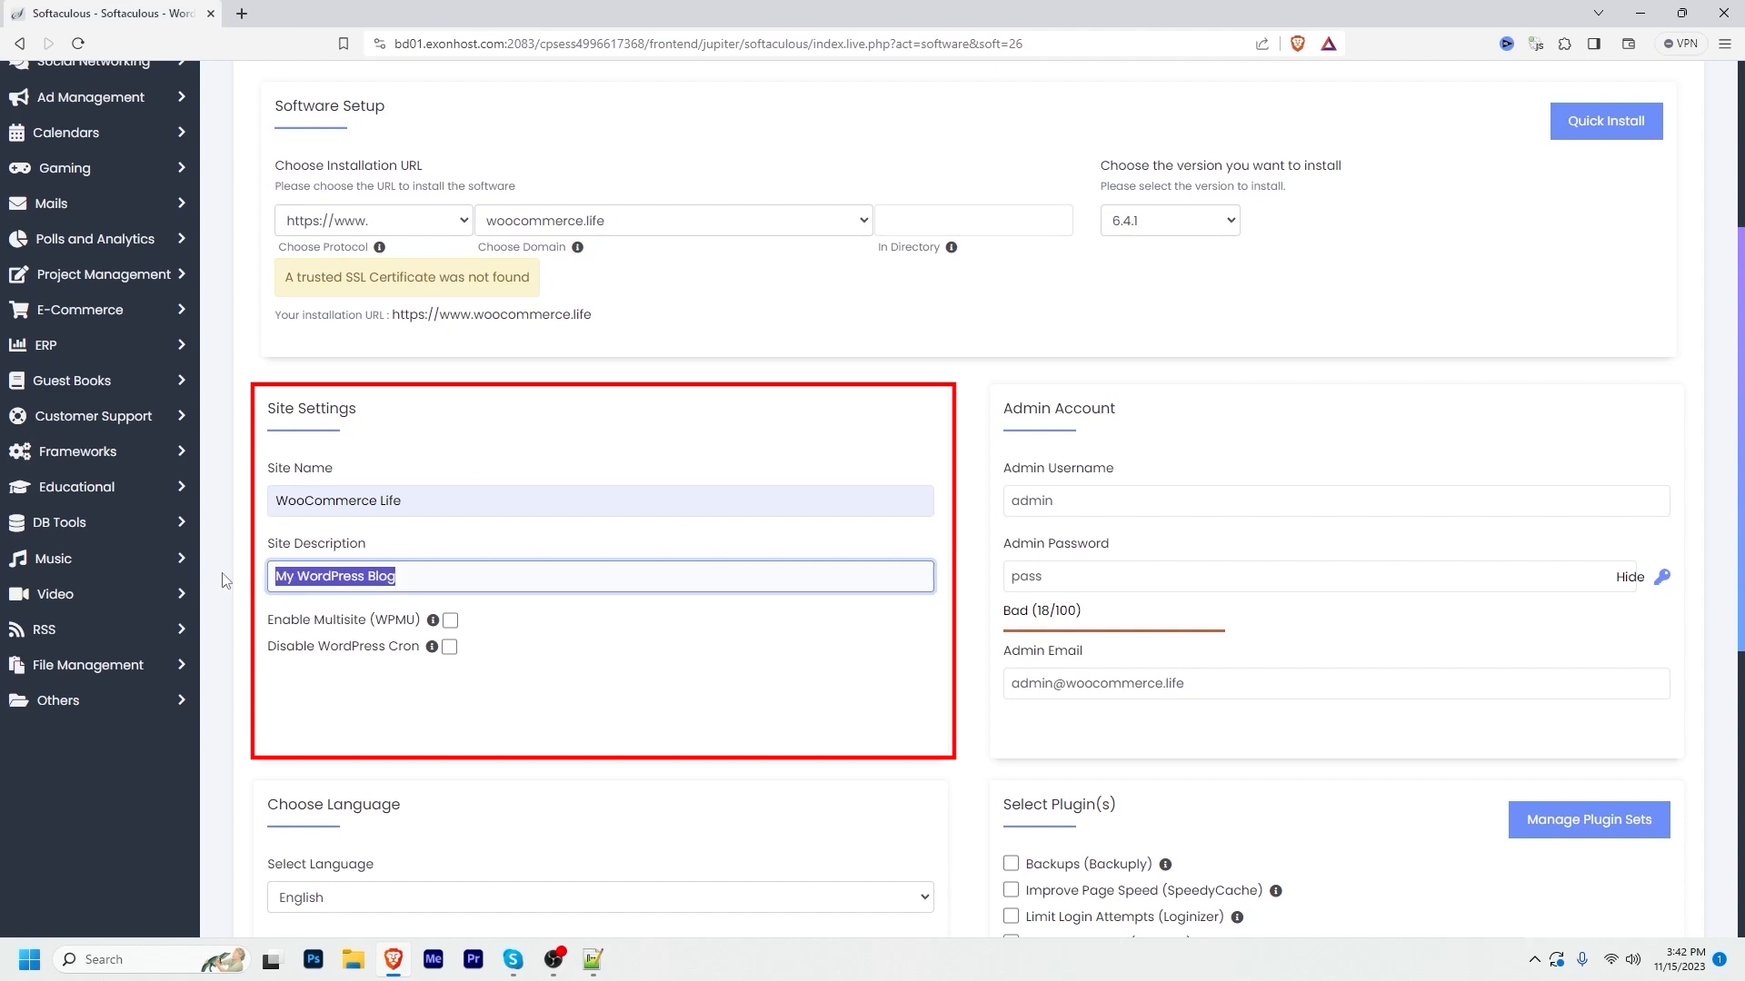
key(BackSpace)
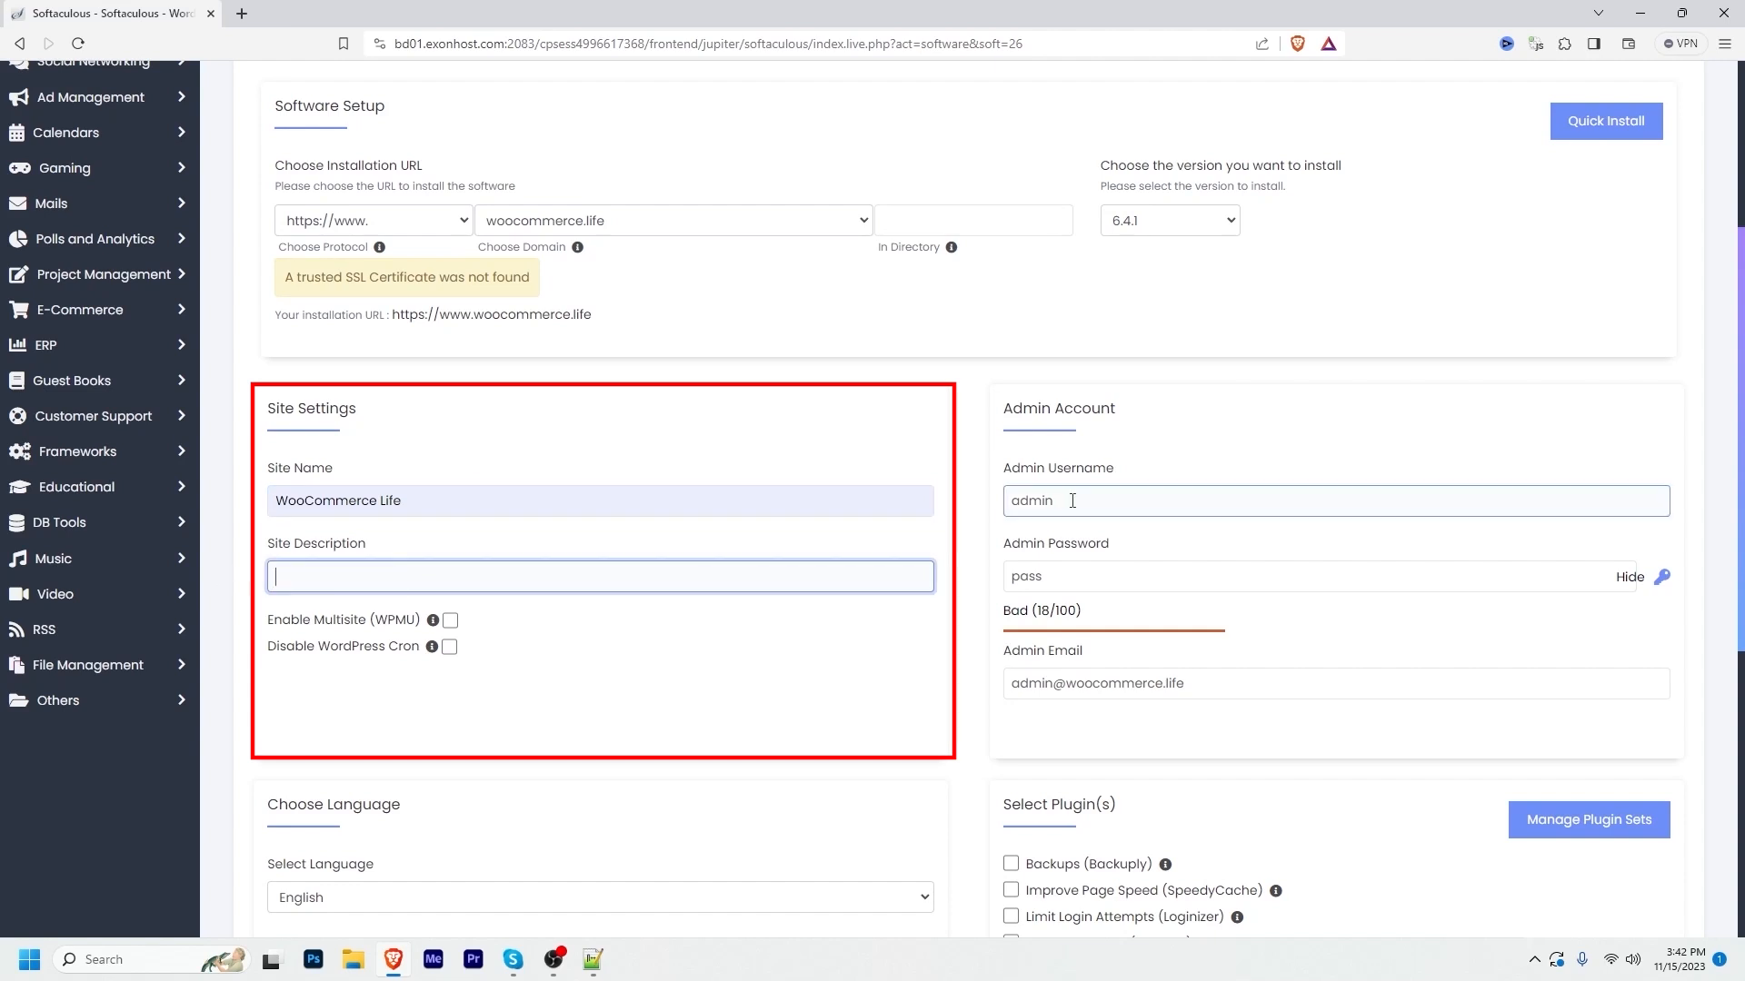
Step: Append extra digits to the admin password, raising its strength to Good (46/100)
click(1064, 584)
text(12345)
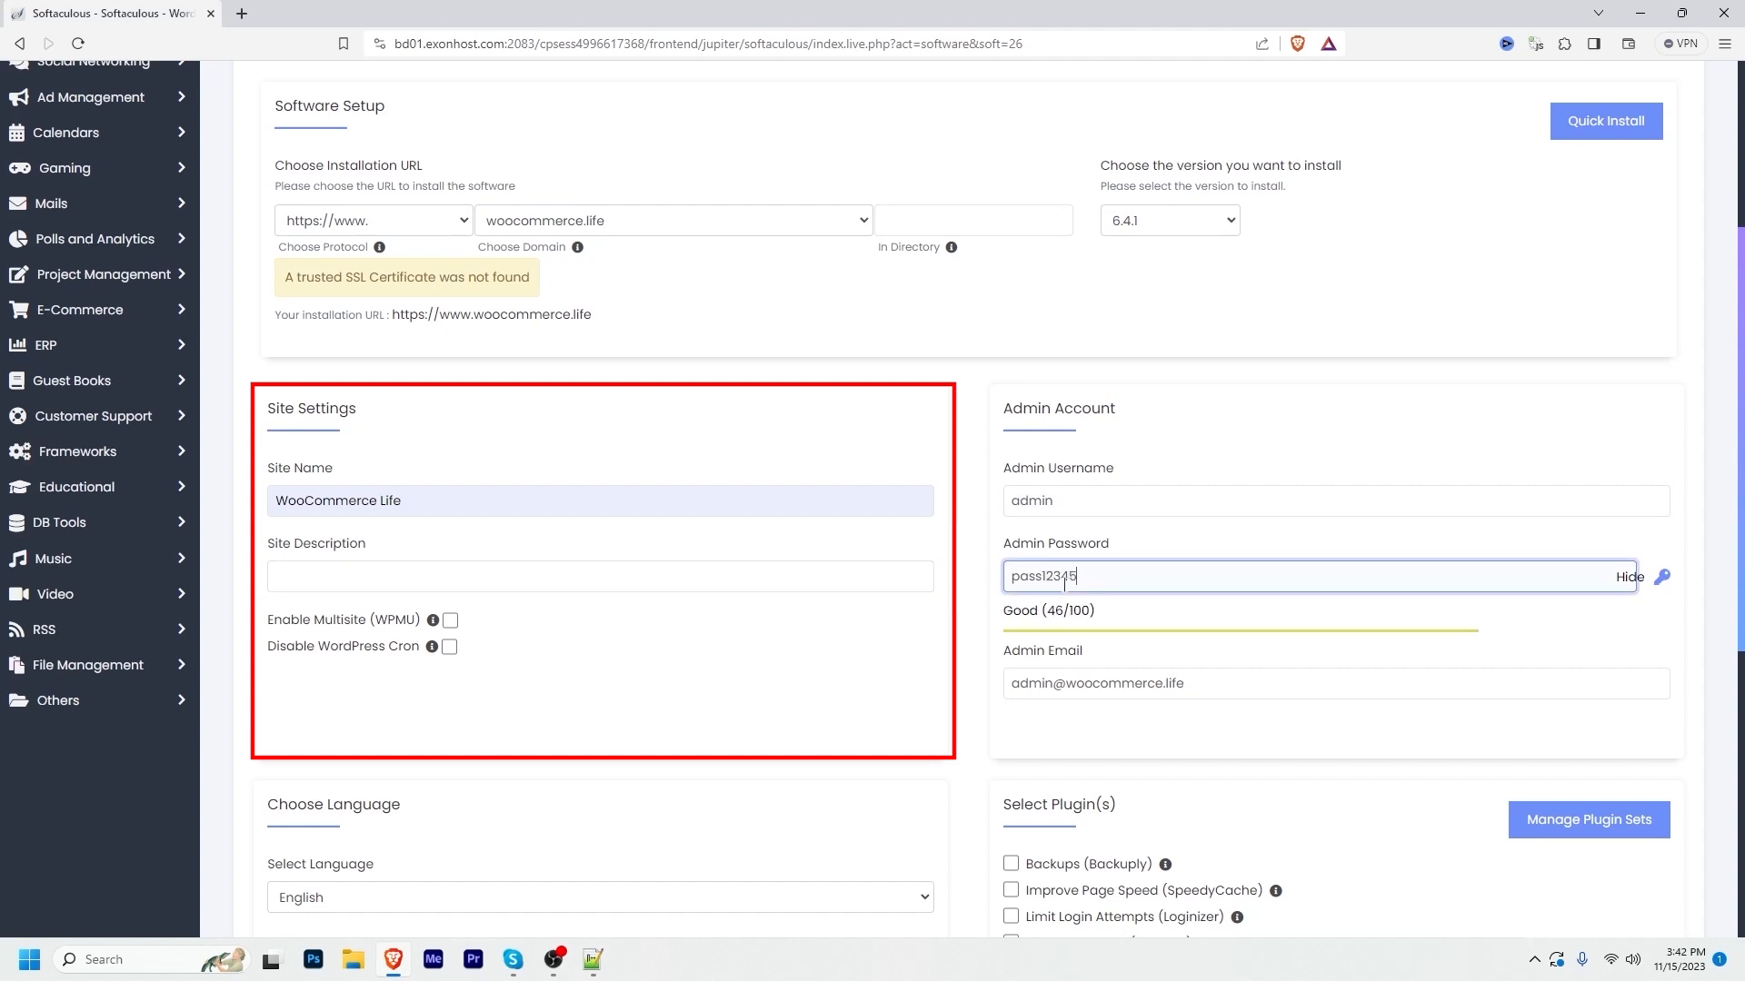
click(1064, 509)
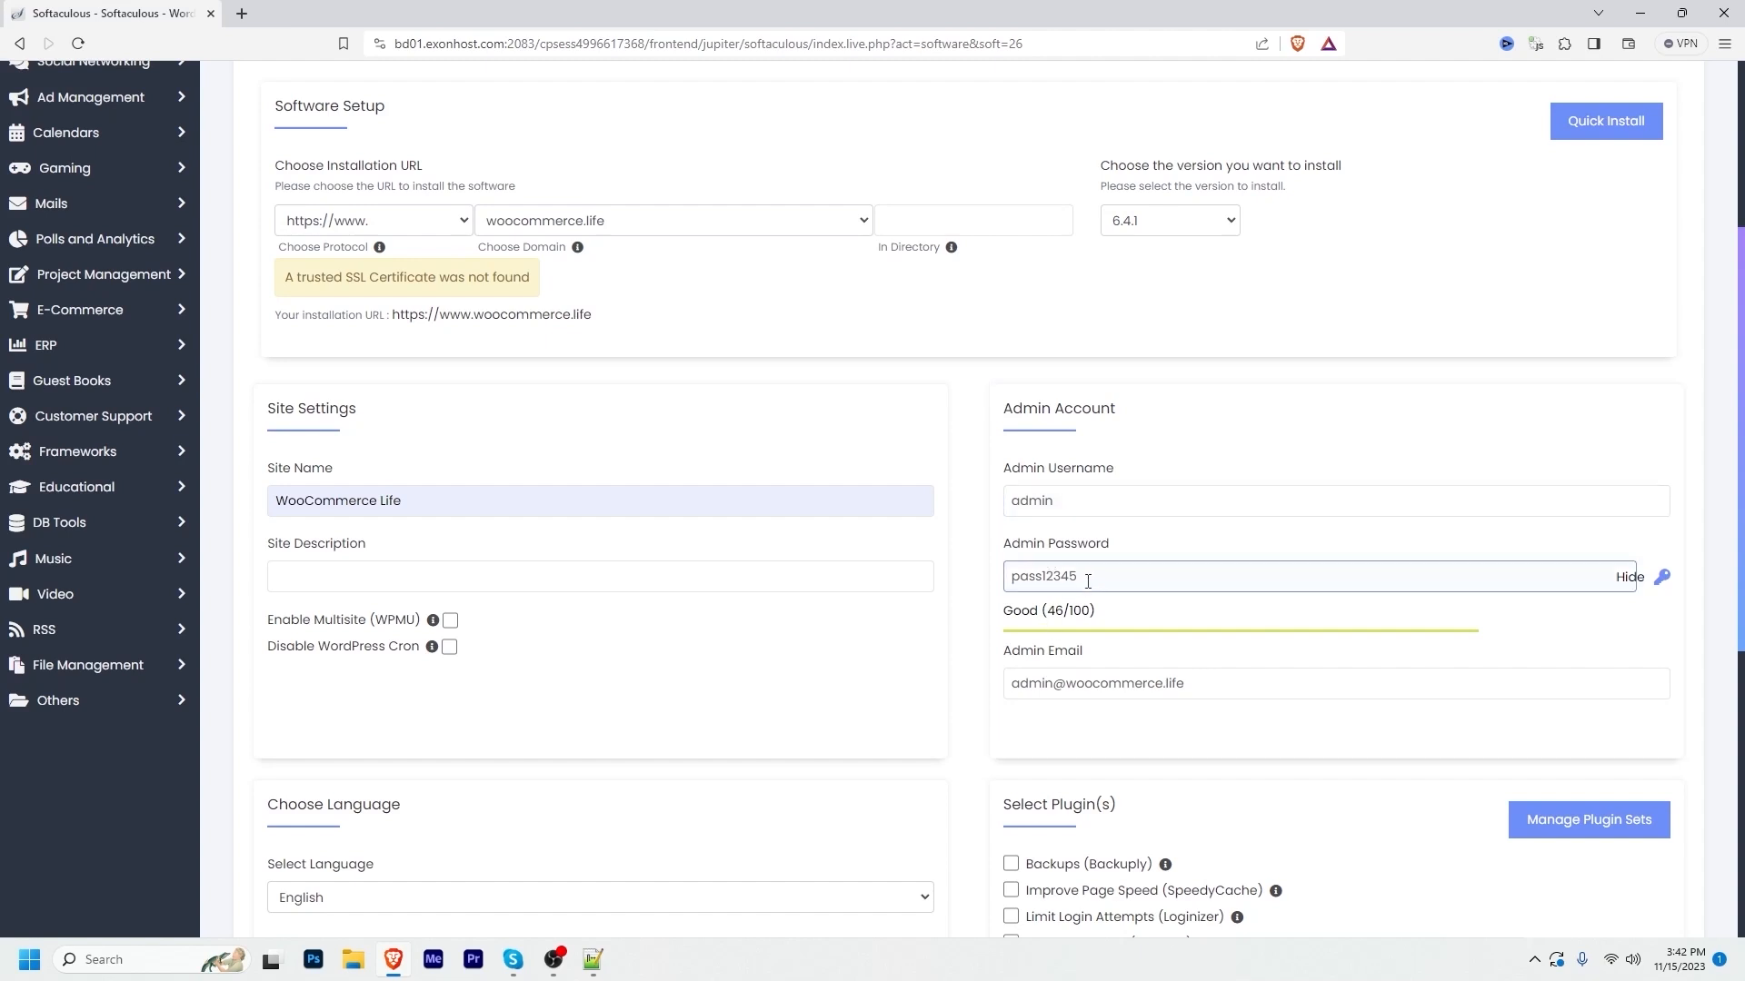
Step: Keep the default language, plugins and theme and run the WordPress install
scroll(1741, 493, down, 3)
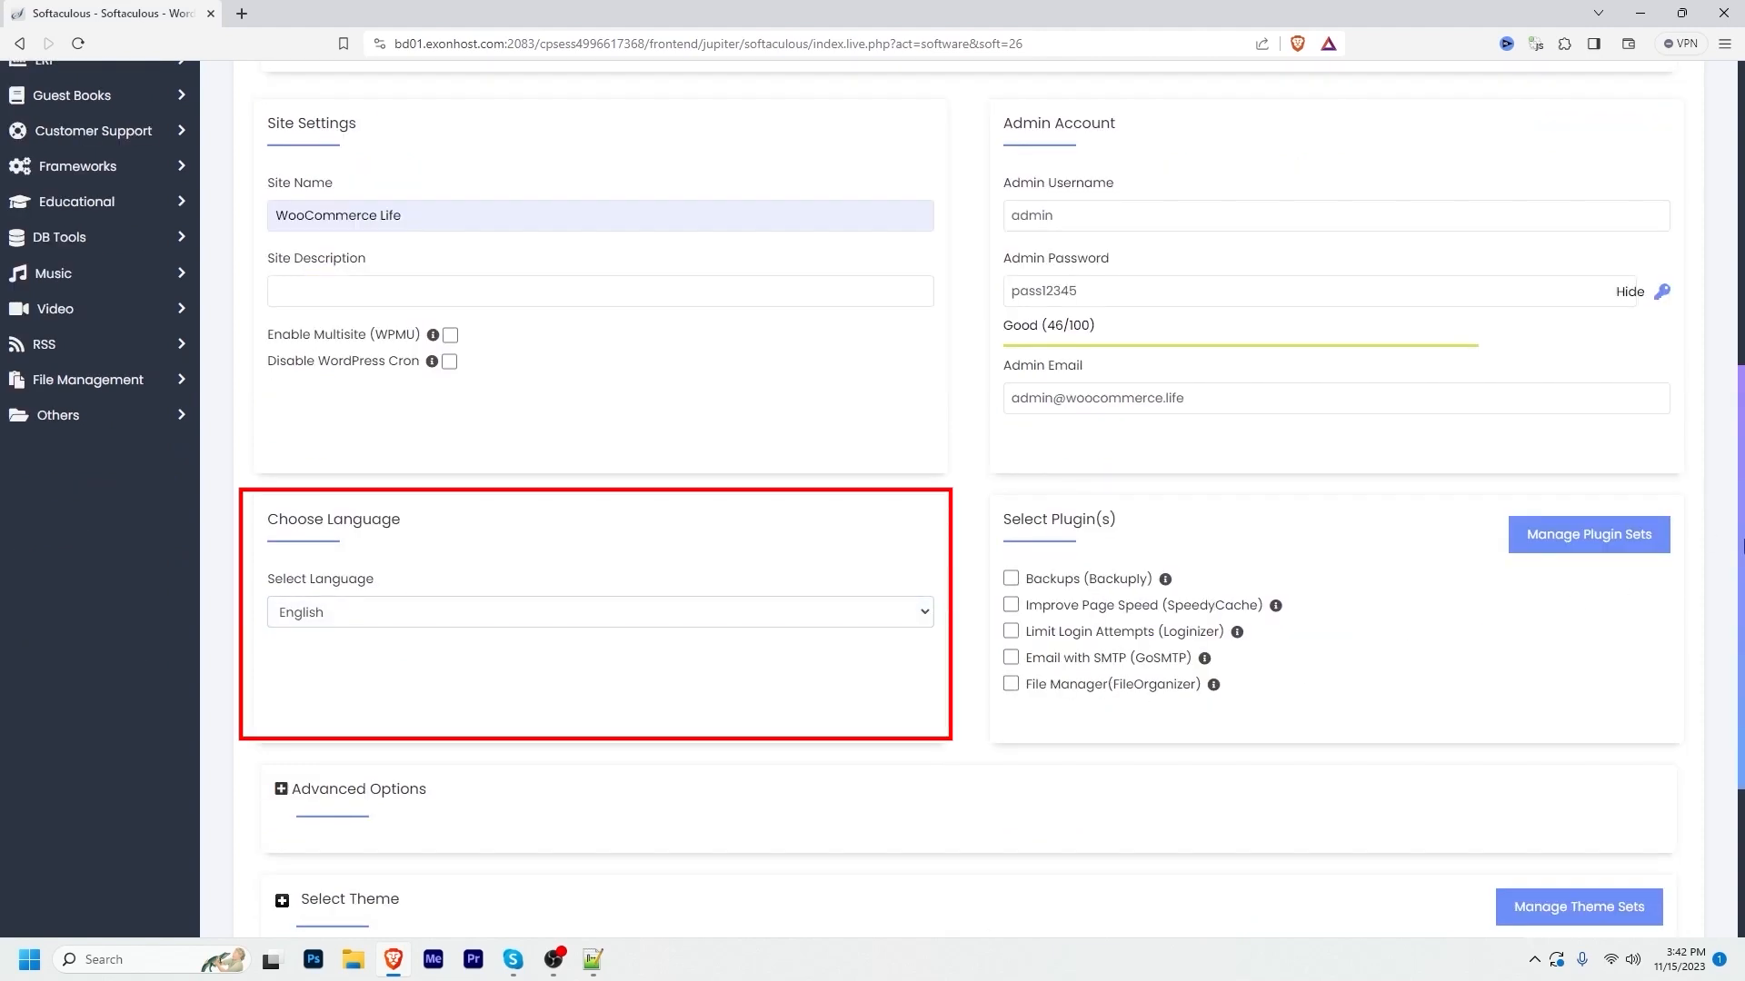
scroll(1740, 545, down, 3)
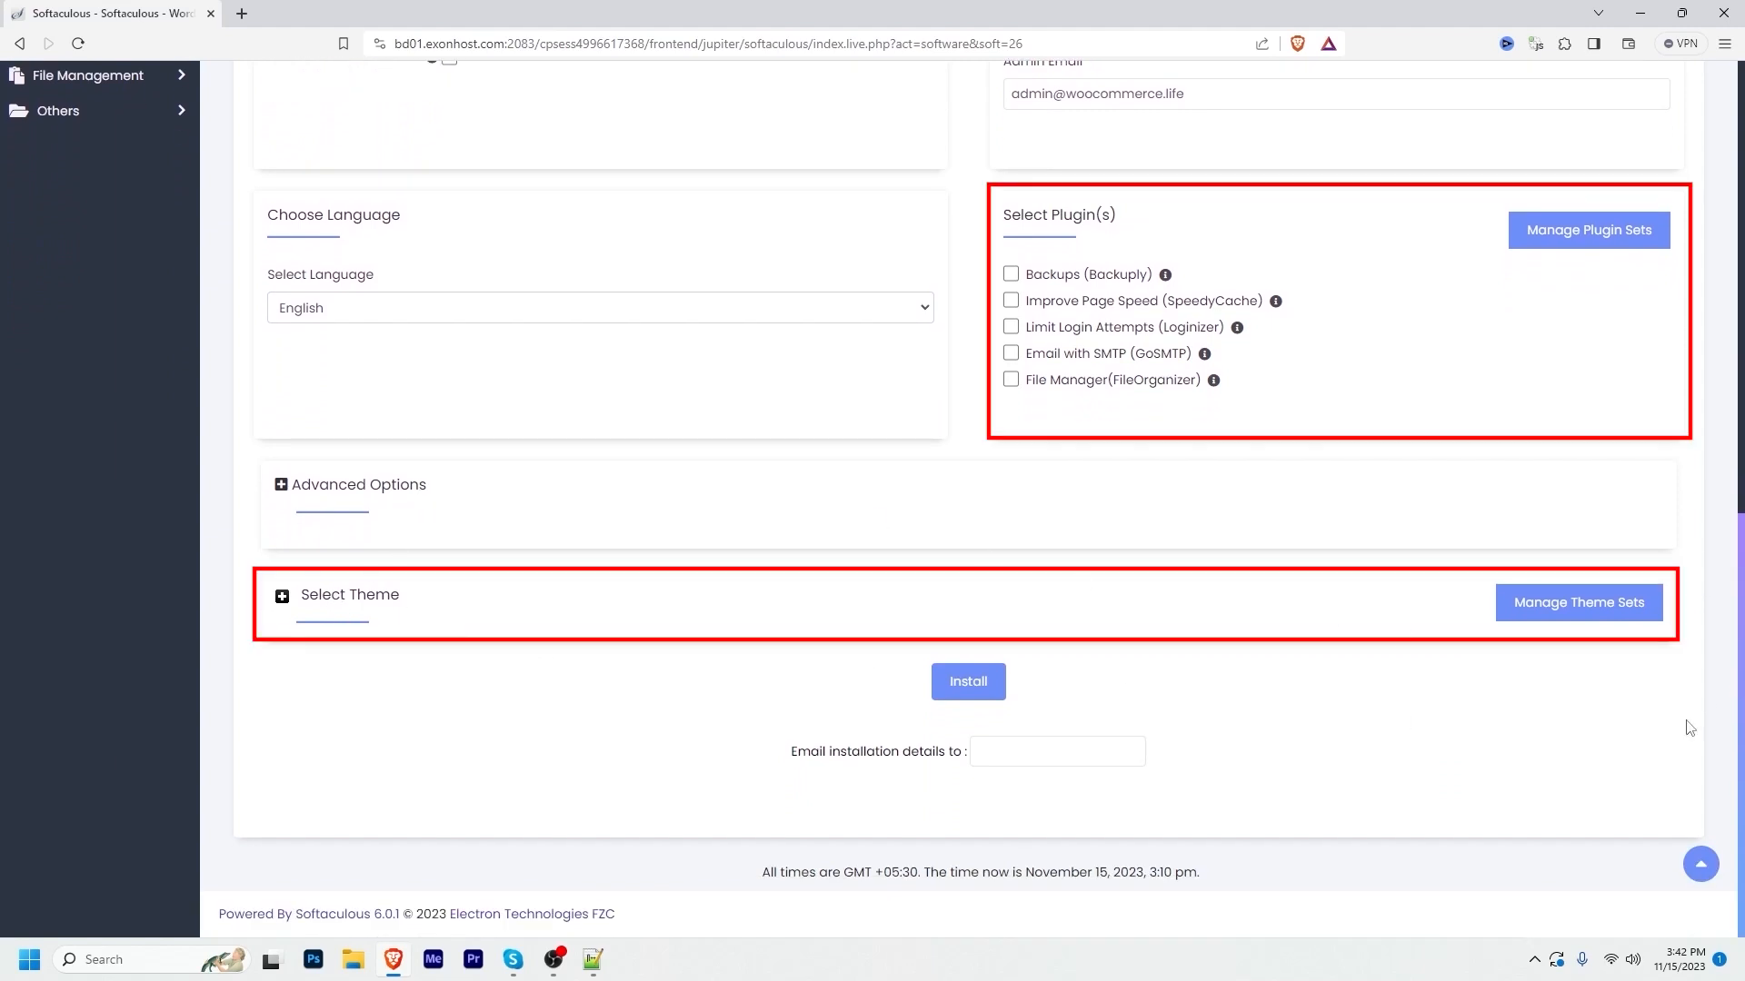
drag(1744, 750, 1744, 739)
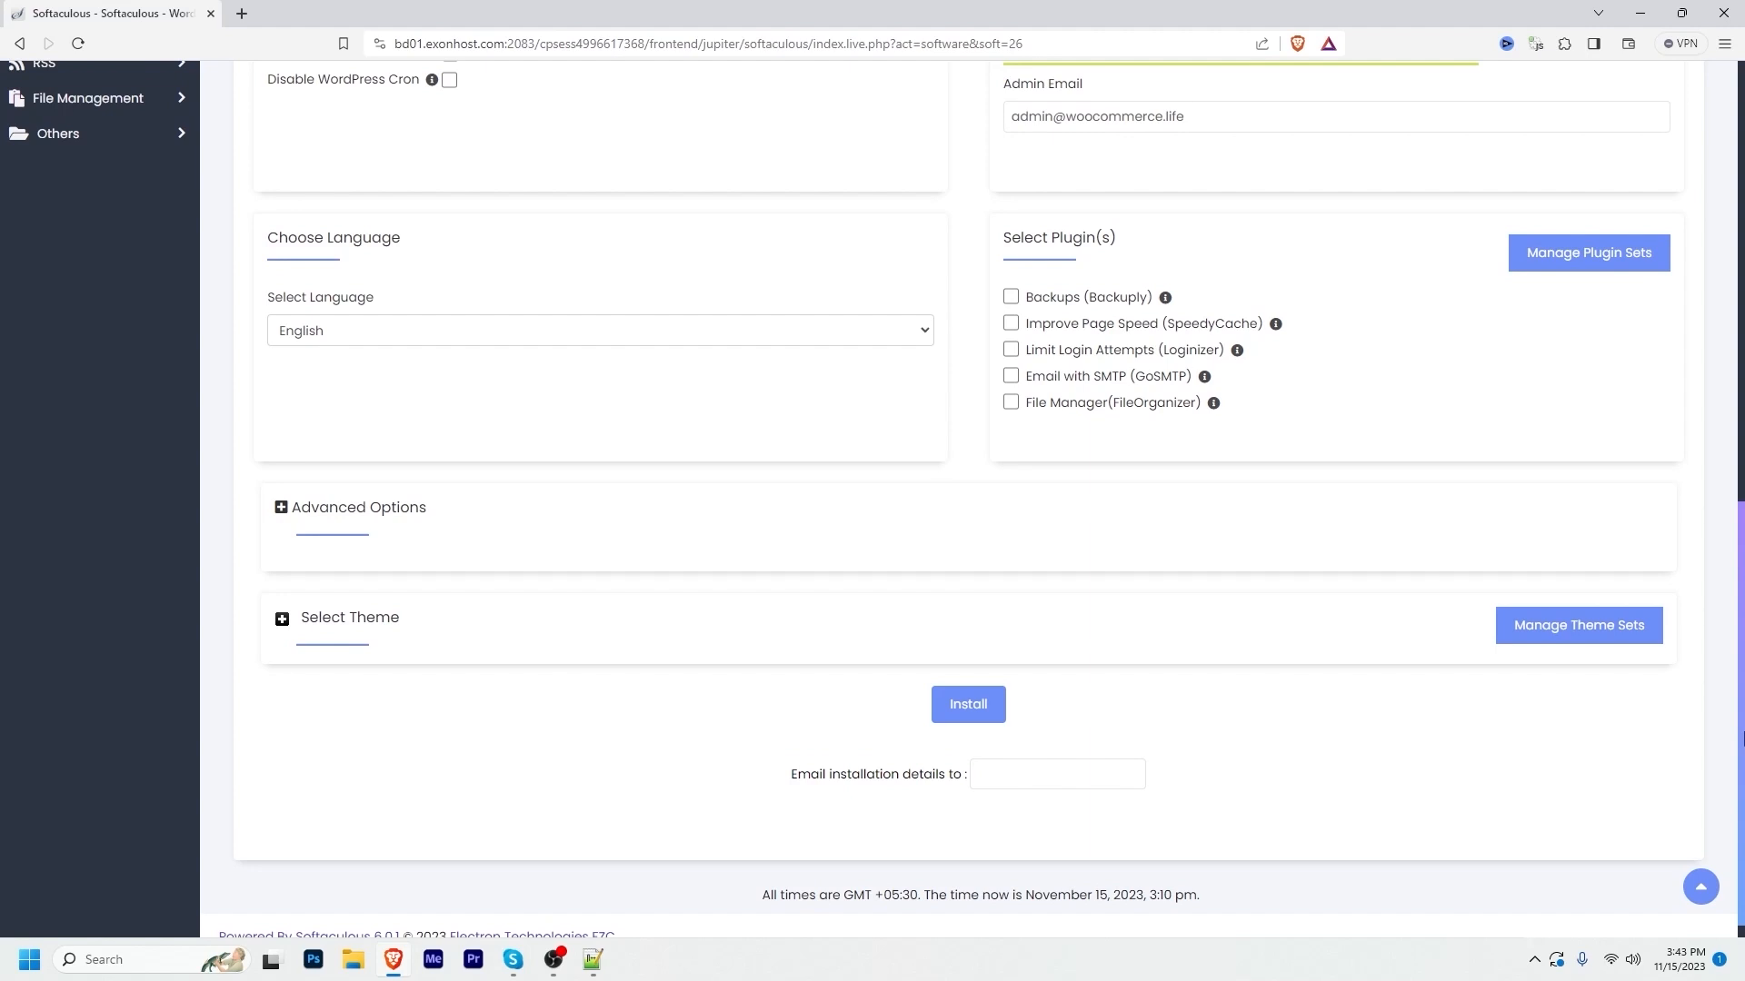
click(969, 707)
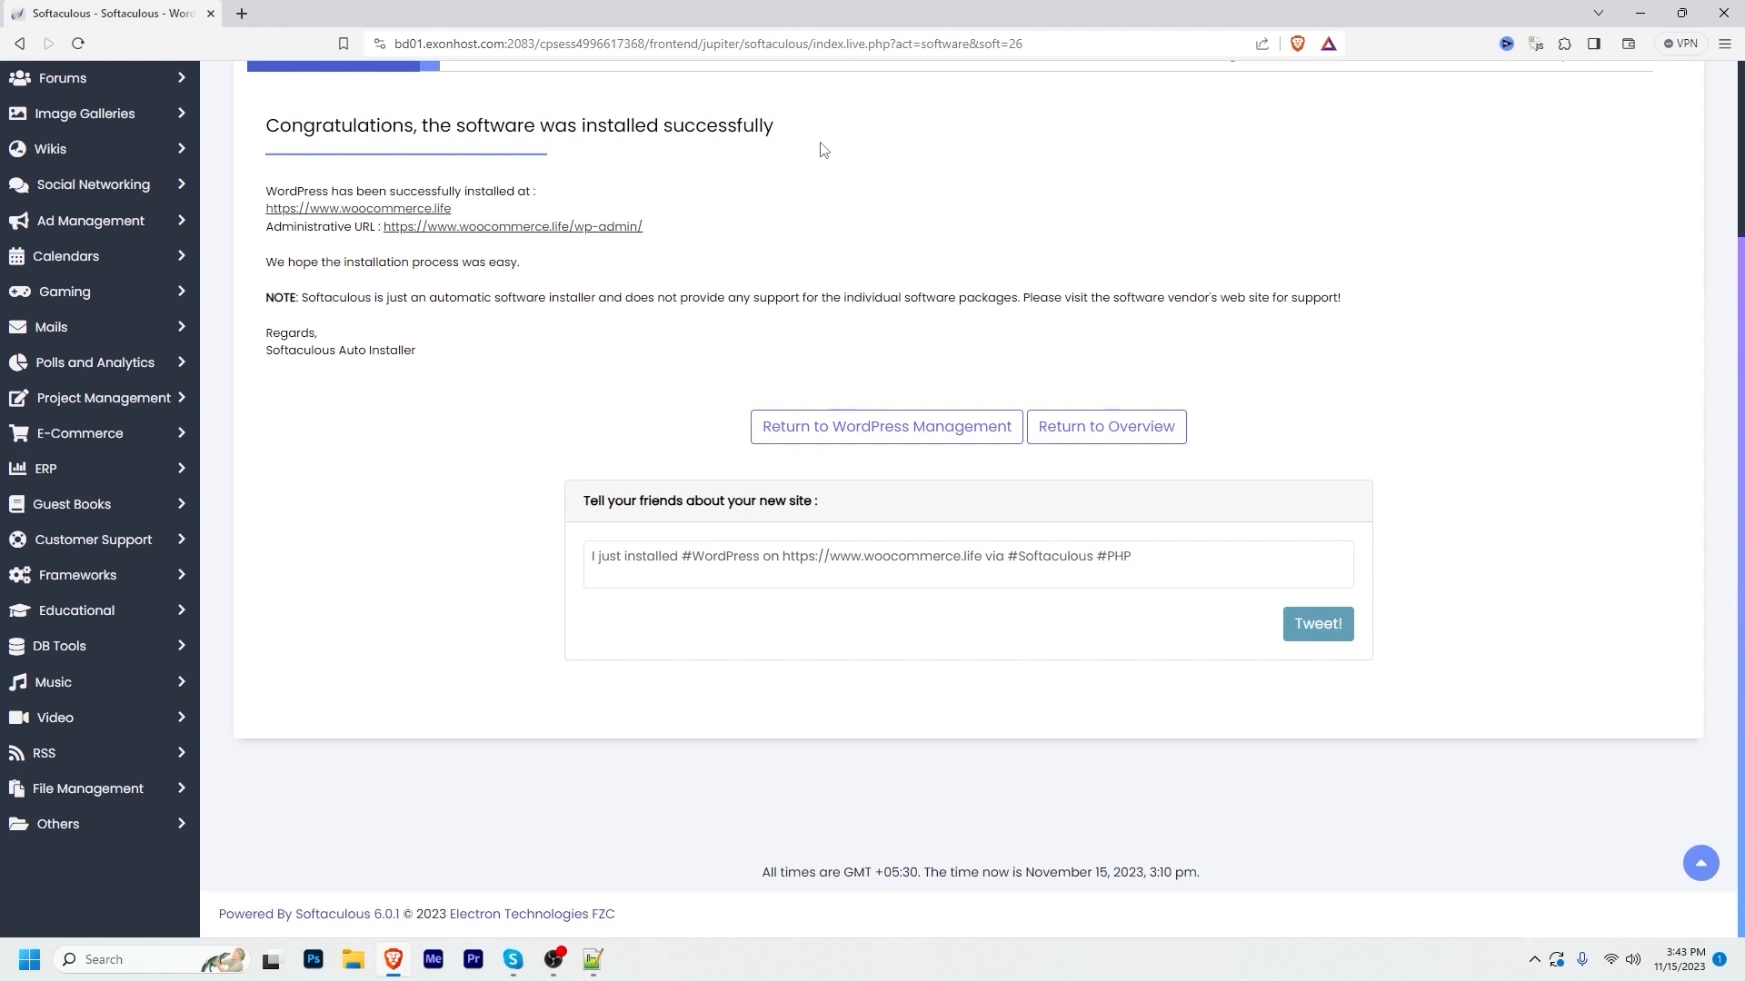
right_click(384, 211)
click(436, 223)
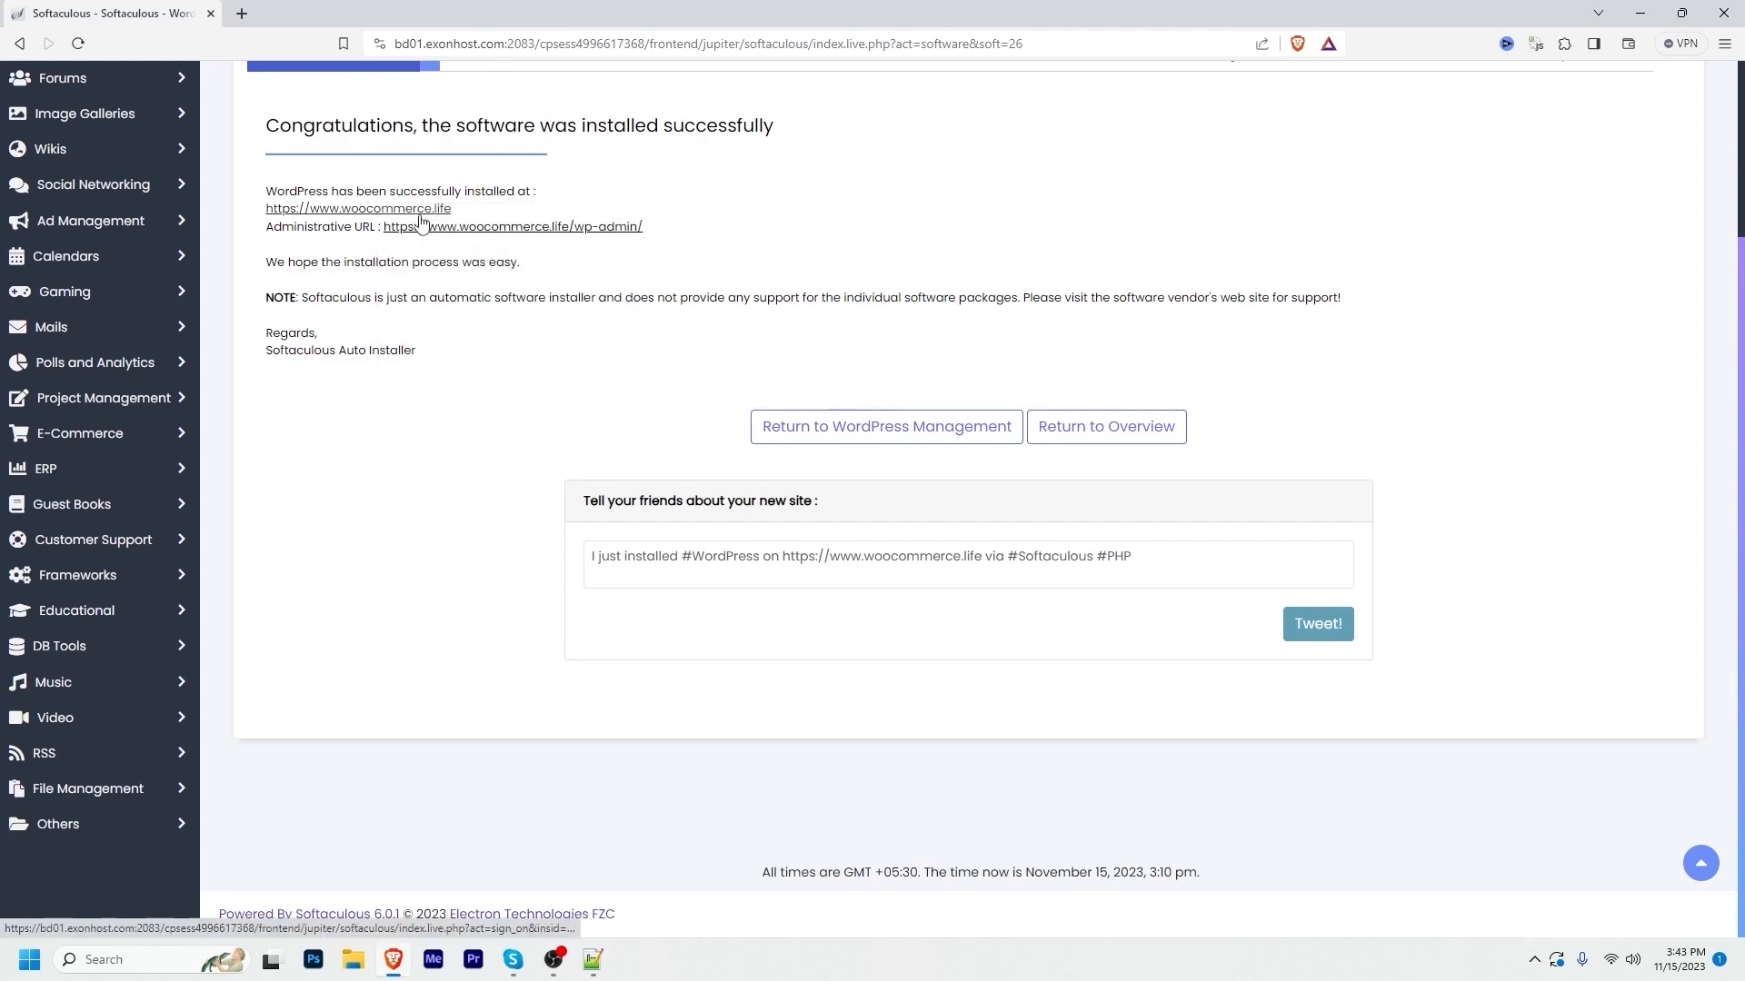
click(289, 11)
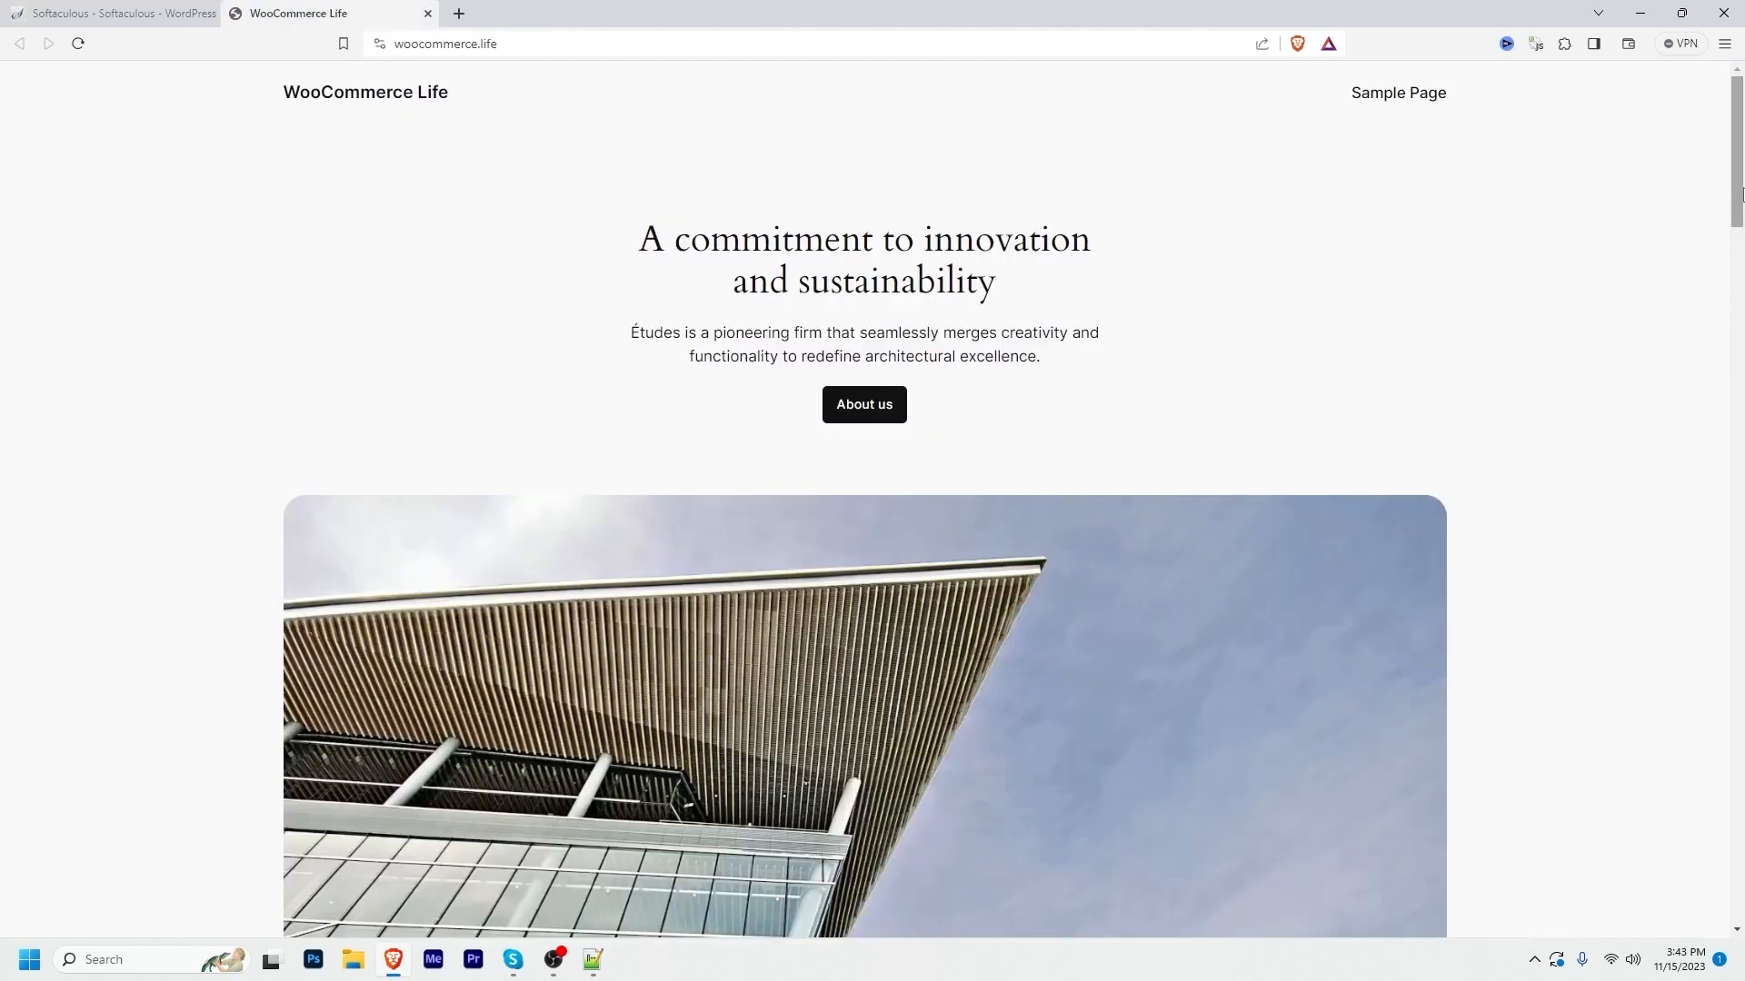